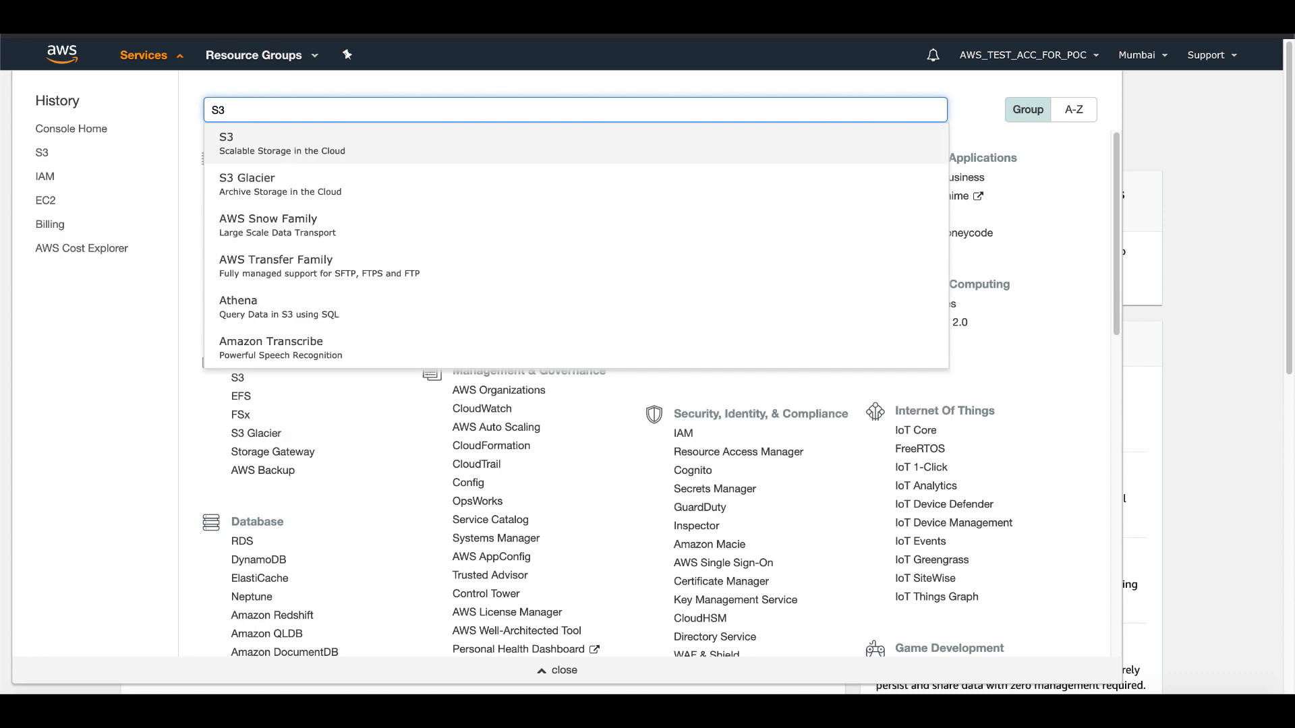
Open the S3 service and look over its bucket overview page.
{"action": "left_click", "coordinate": [243, 149]}
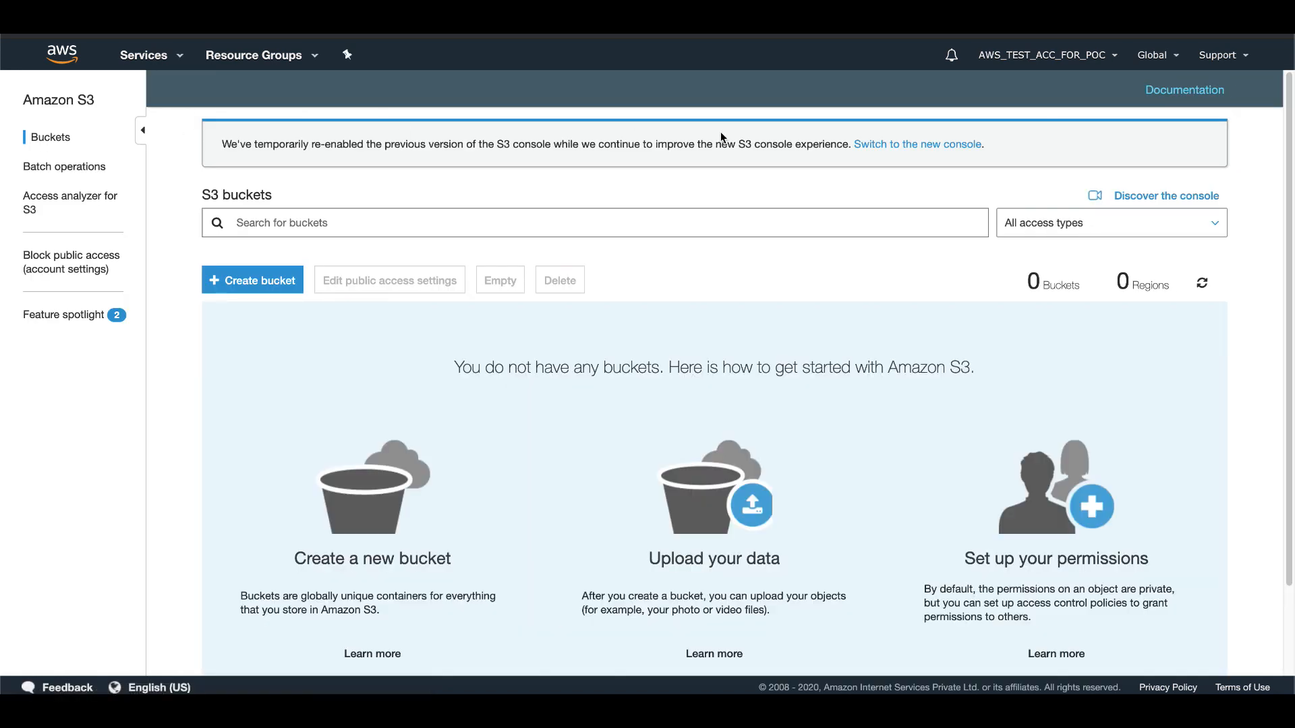
{"action": "scroll", "coordinate": [472, 354], "scroll_direction": "down", "scroll_amount": 2}
{"action": "scroll", "coordinate": [472, 351], "scroll_direction": "up", "scroll_amount": 2}
{"action": "scroll", "coordinate": [533, 424], "scroll_direction": "down", "scroll_amount": 2}
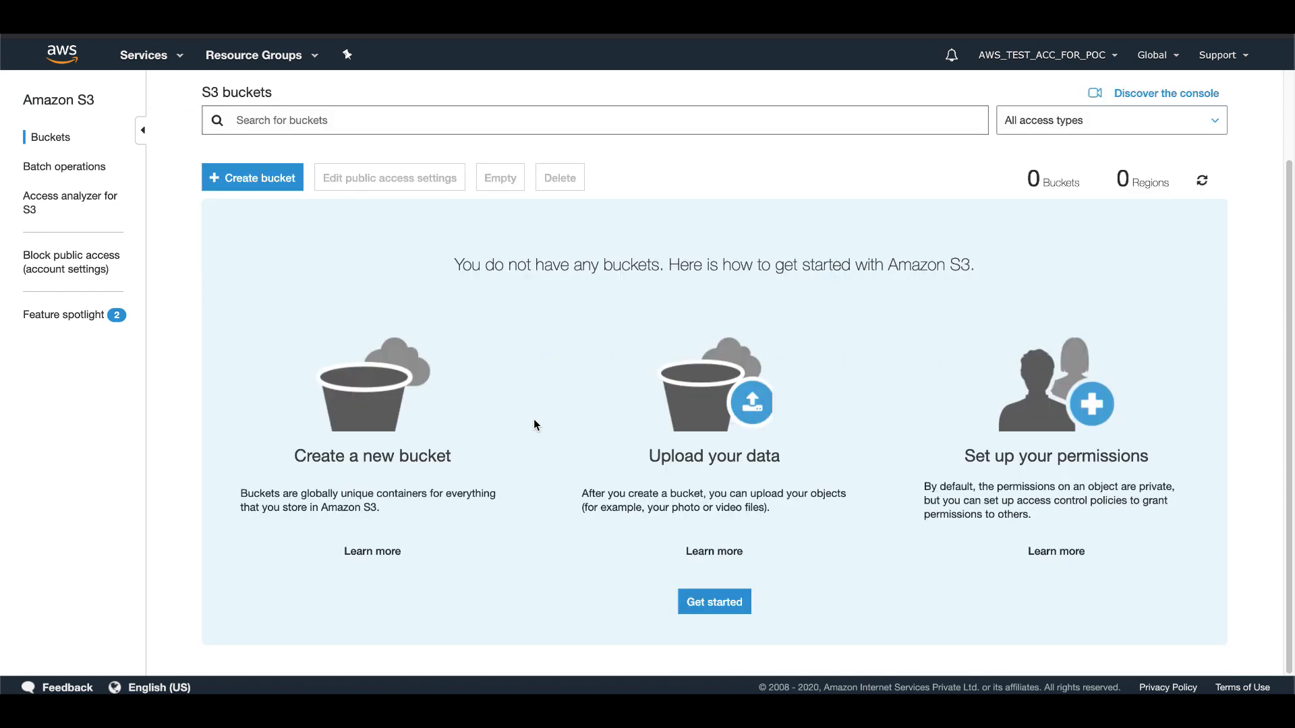
{"action": "scroll", "coordinate": [456, 448], "scroll_direction": "up", "scroll_amount": 2}
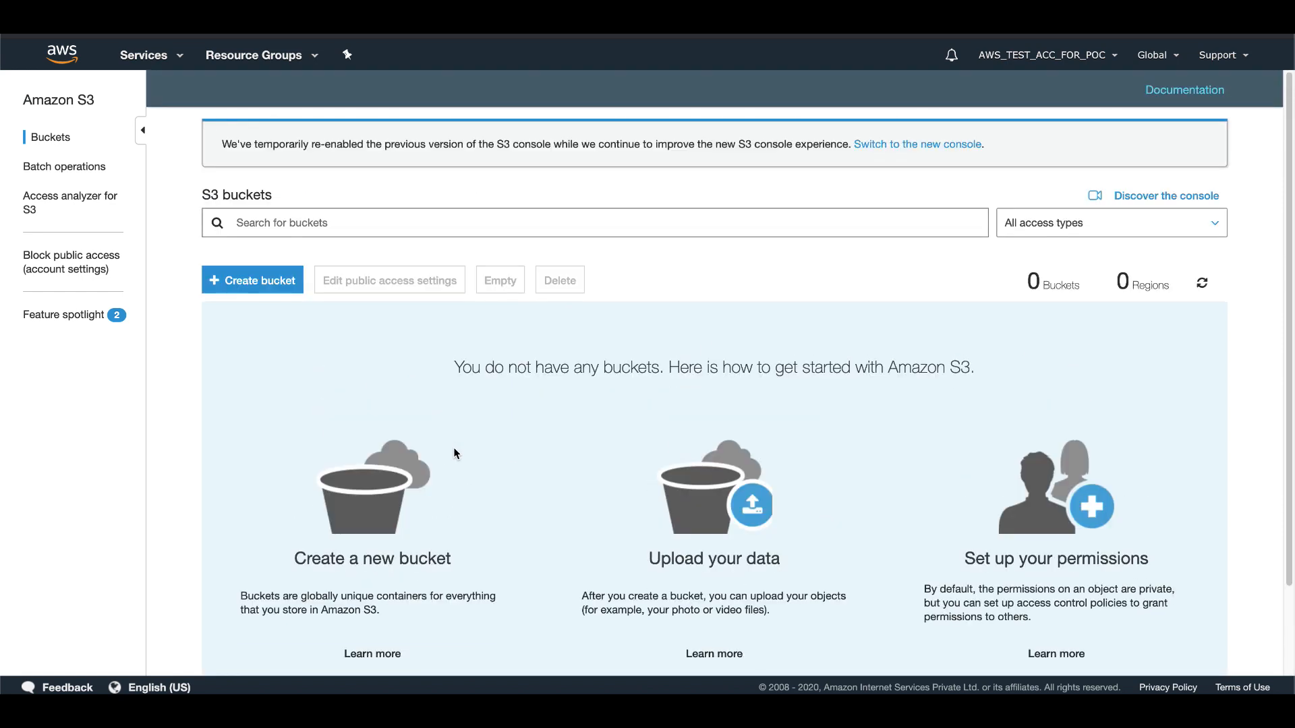
{"action": "scroll", "coordinate": [455, 452], "scroll_direction": "down", "scroll_amount": 2}
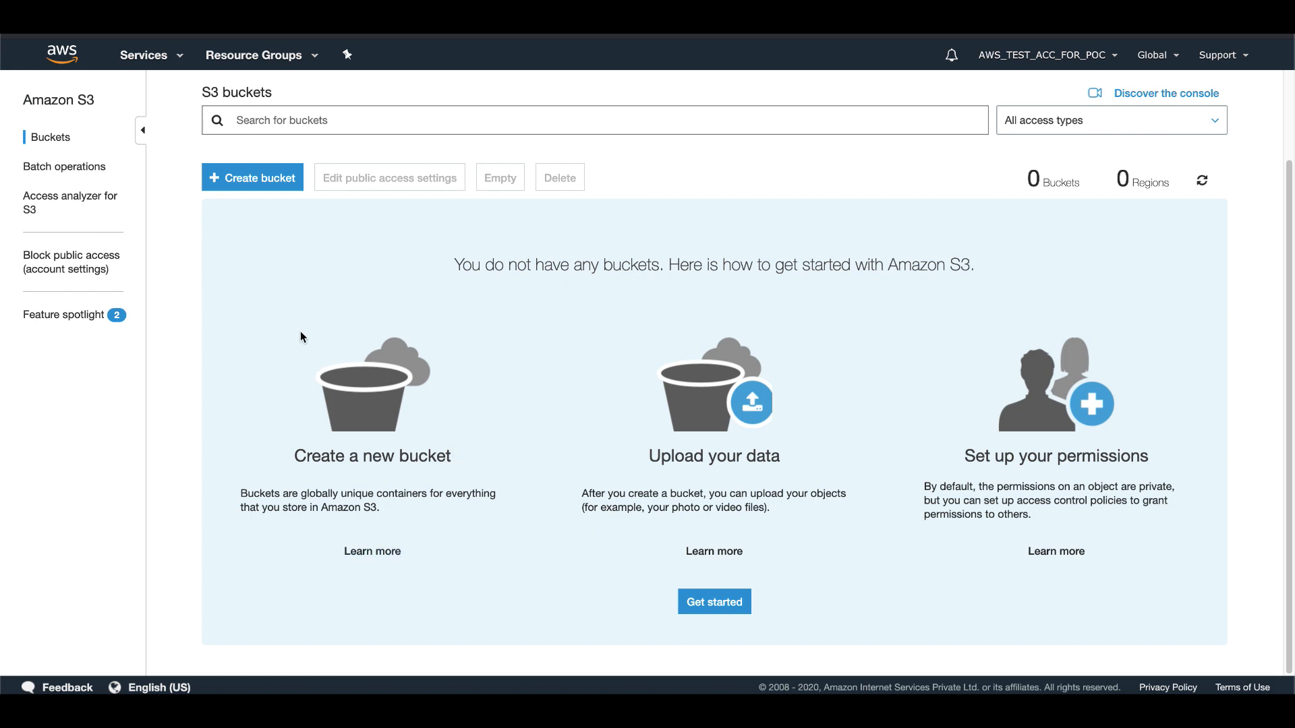
{"action": "left_click", "coordinate": [238, 181]}
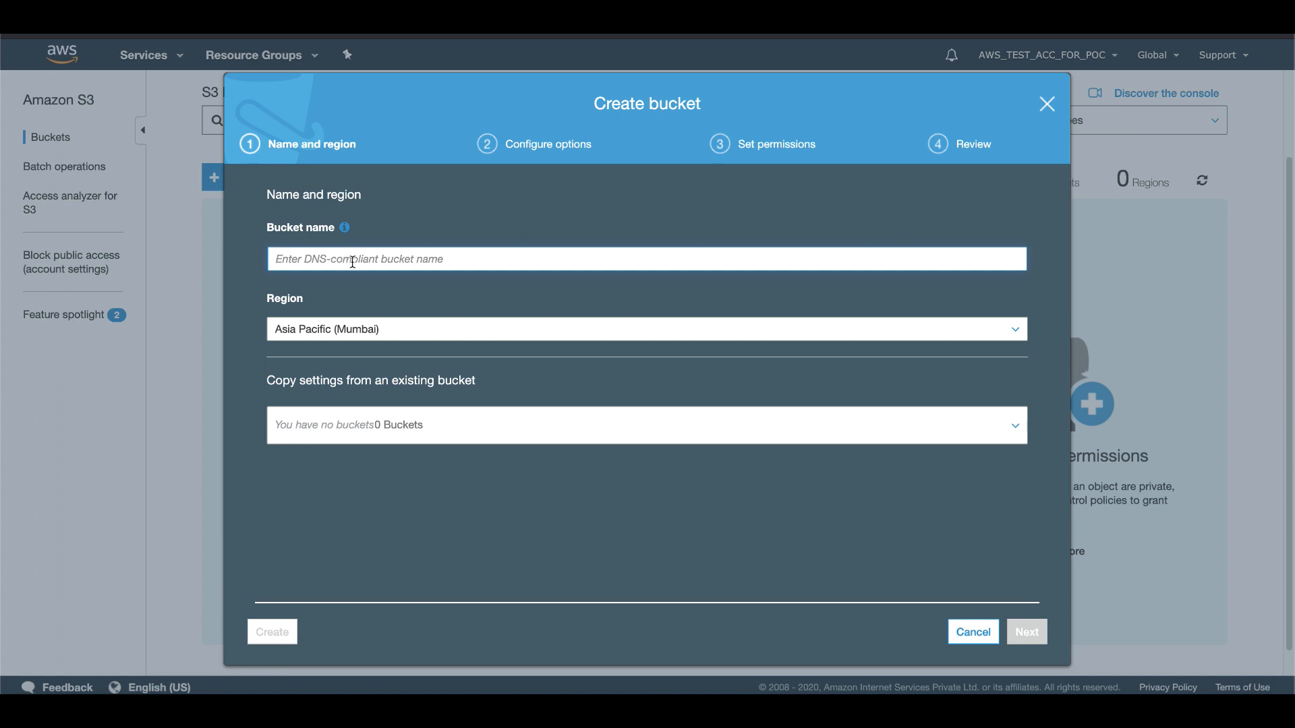
{"action": "type", "text": "www.examplefort"}
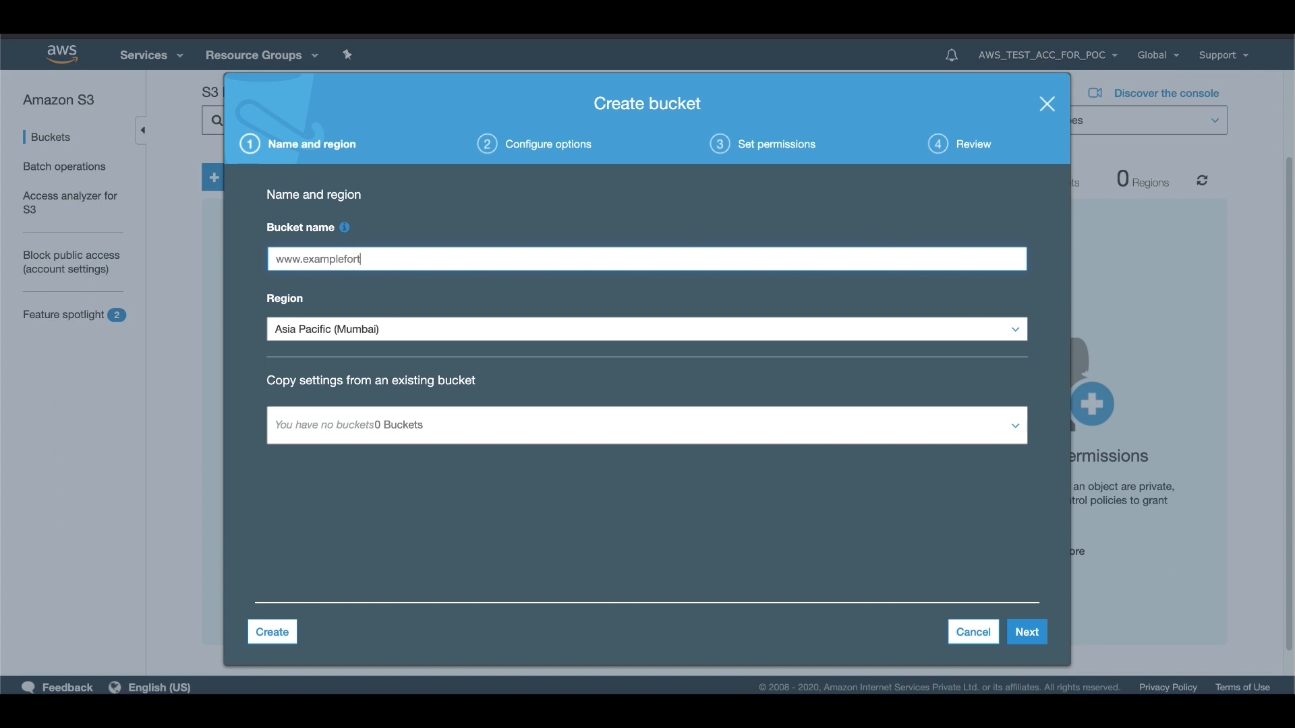
{"action": "type", "text": "oday.com"}
{"action": "left_click", "coordinate": [271, 629]}
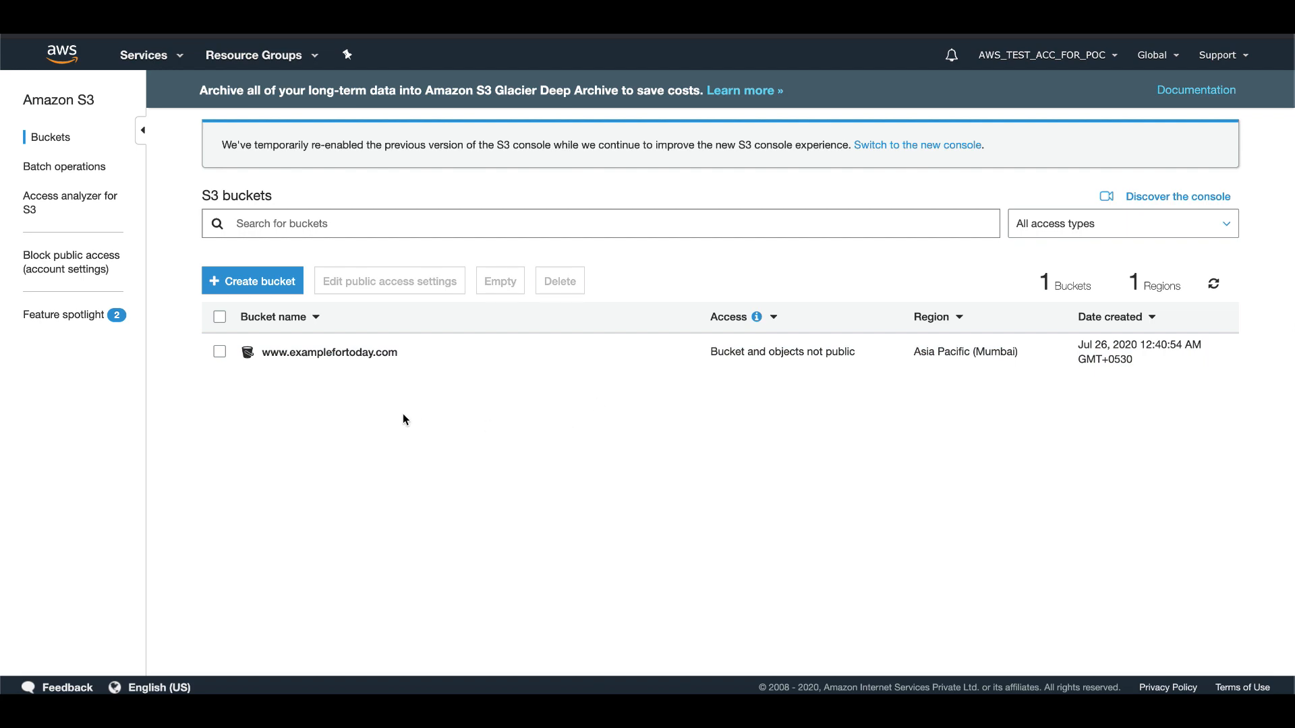
{"action": "left_click", "coordinate": [326, 354]}
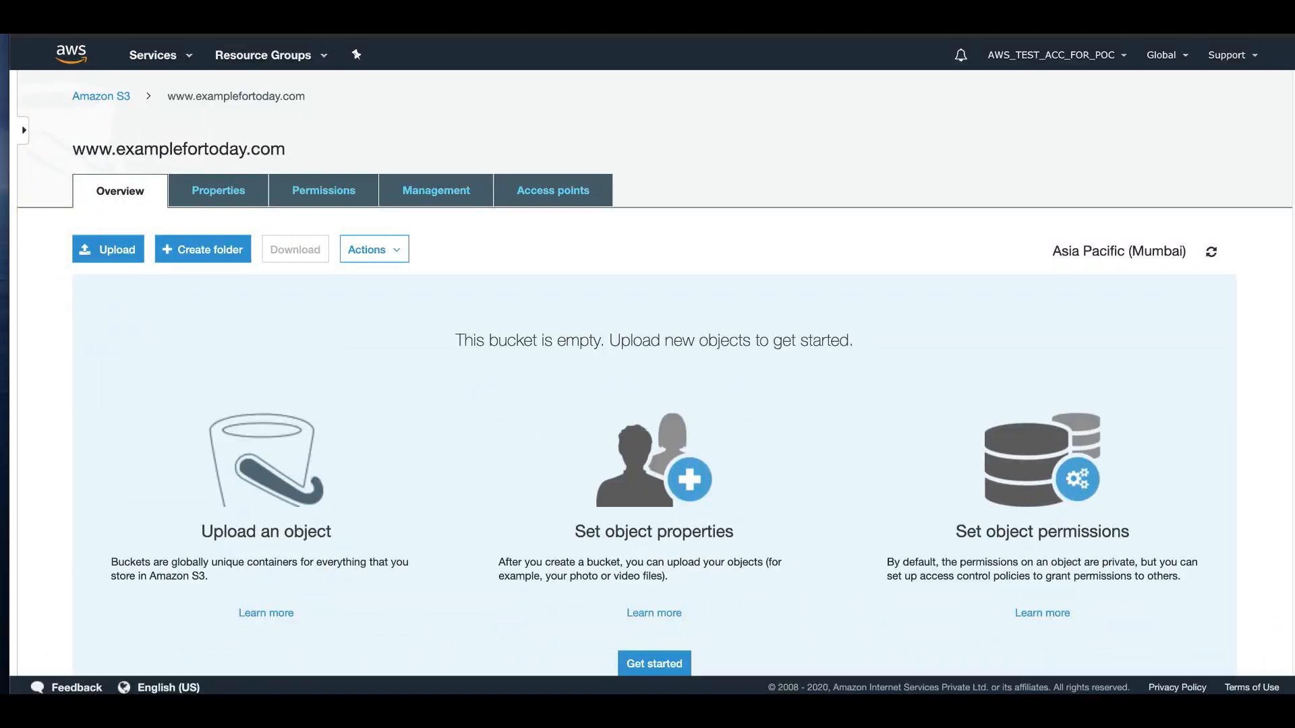
{"action": "left_click_drag", "start_coordinate": [540, 1], "coordinate": [337, 324]}
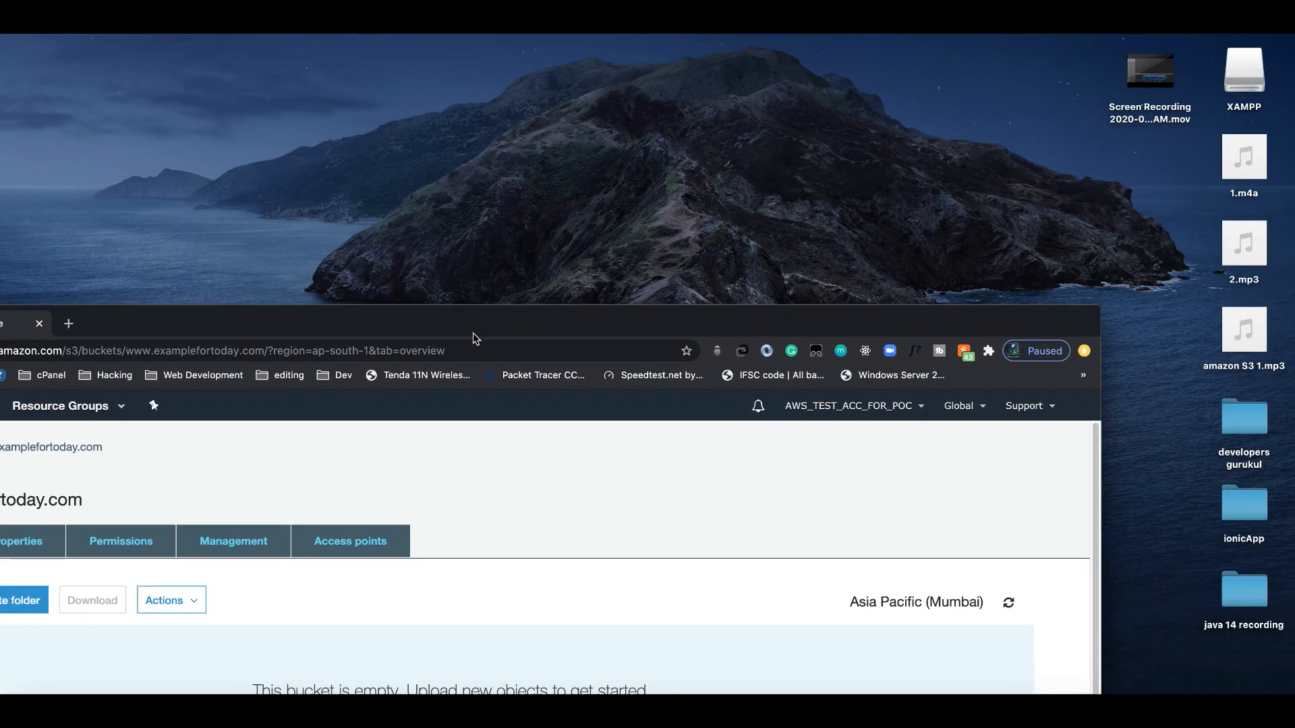
{"action": "double_click", "coordinate": [1228, 428]}
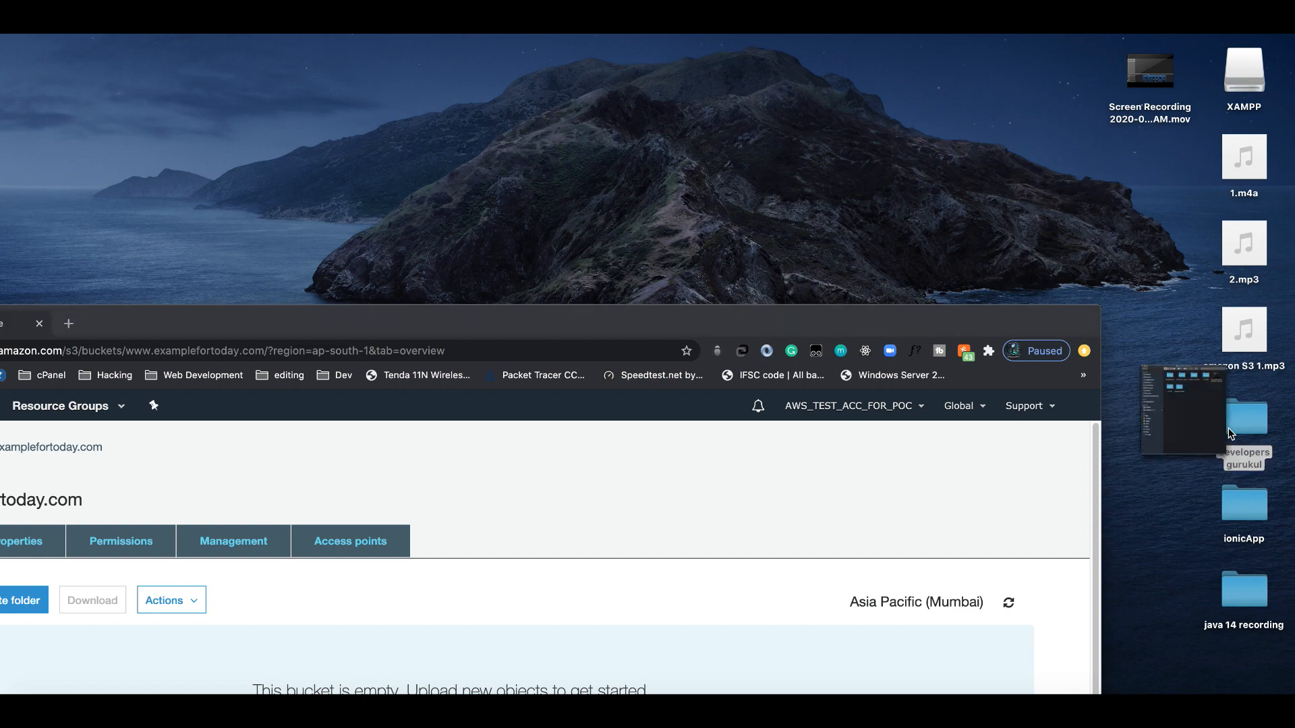
{"action": "double_click", "coordinate": [293, 151]}
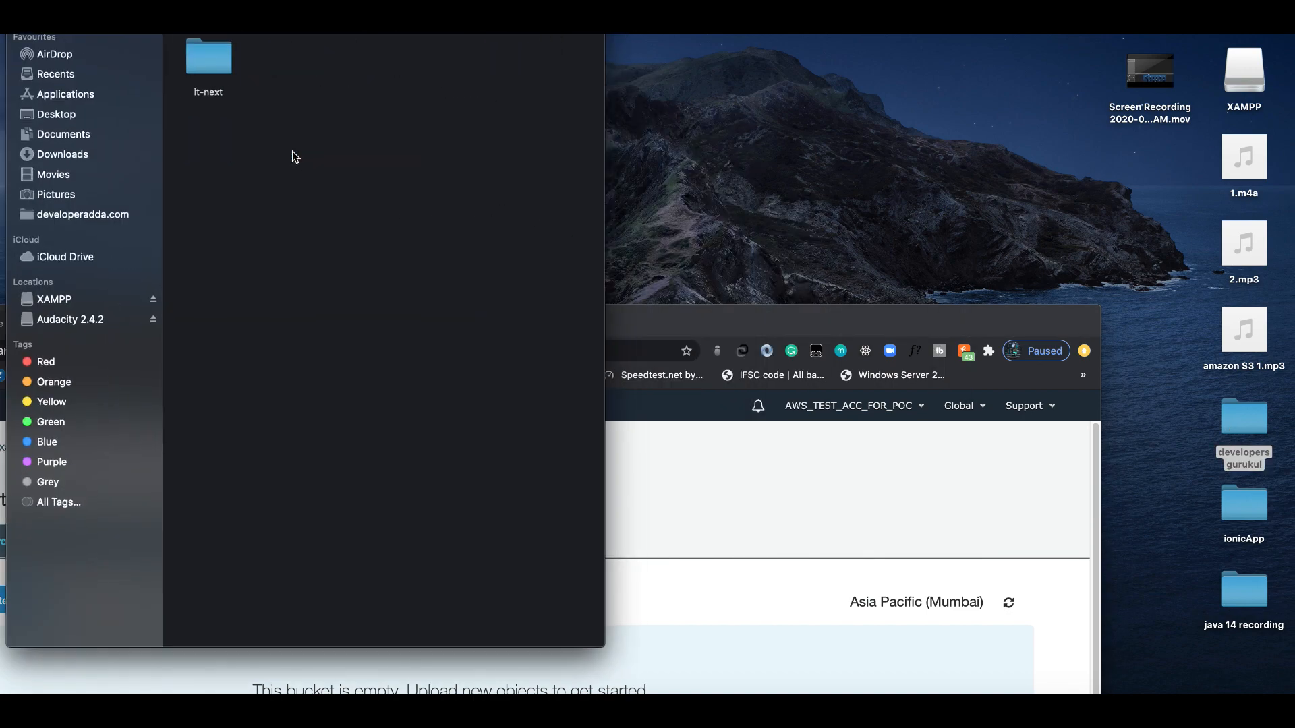
{"action": "double_click", "coordinate": [219, 70]}
{"action": "left_click_drag", "start_coordinate": [841, 322], "coordinate": [1293, 34]}
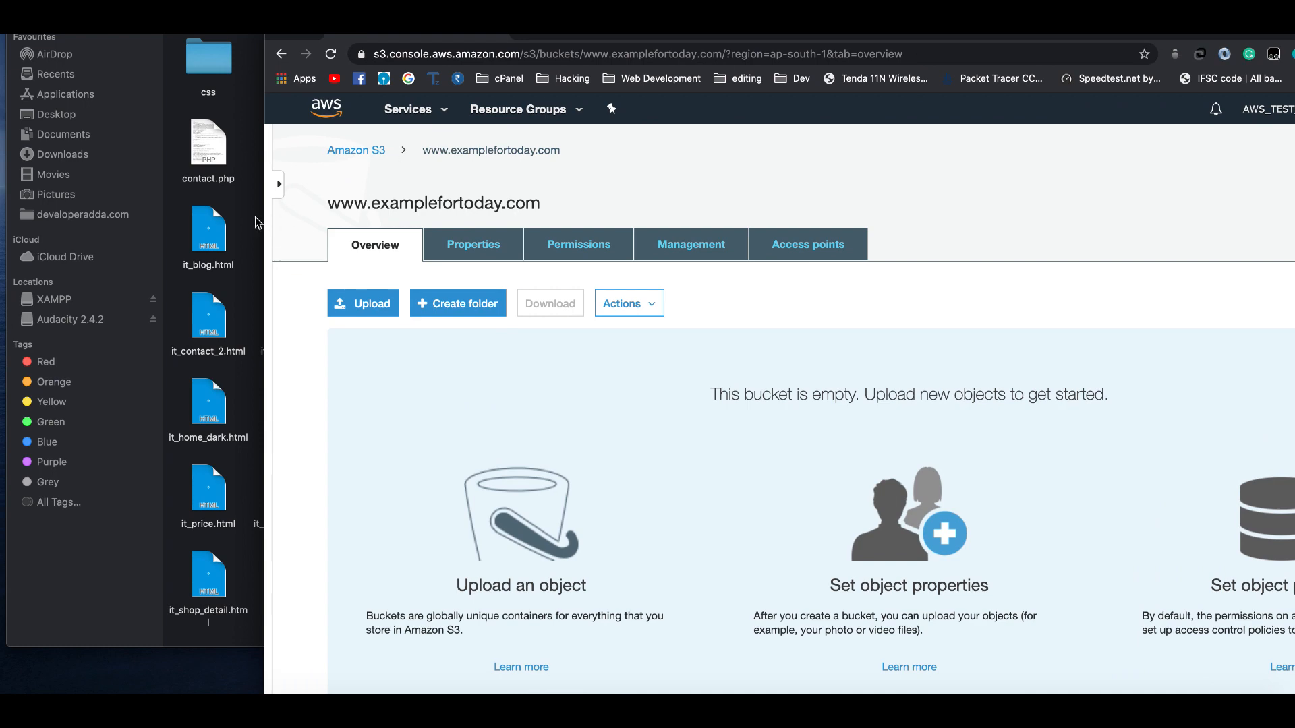
{"action": "left_click_drag", "start_coordinate": [265, 221], "coordinate": [664, 221]}
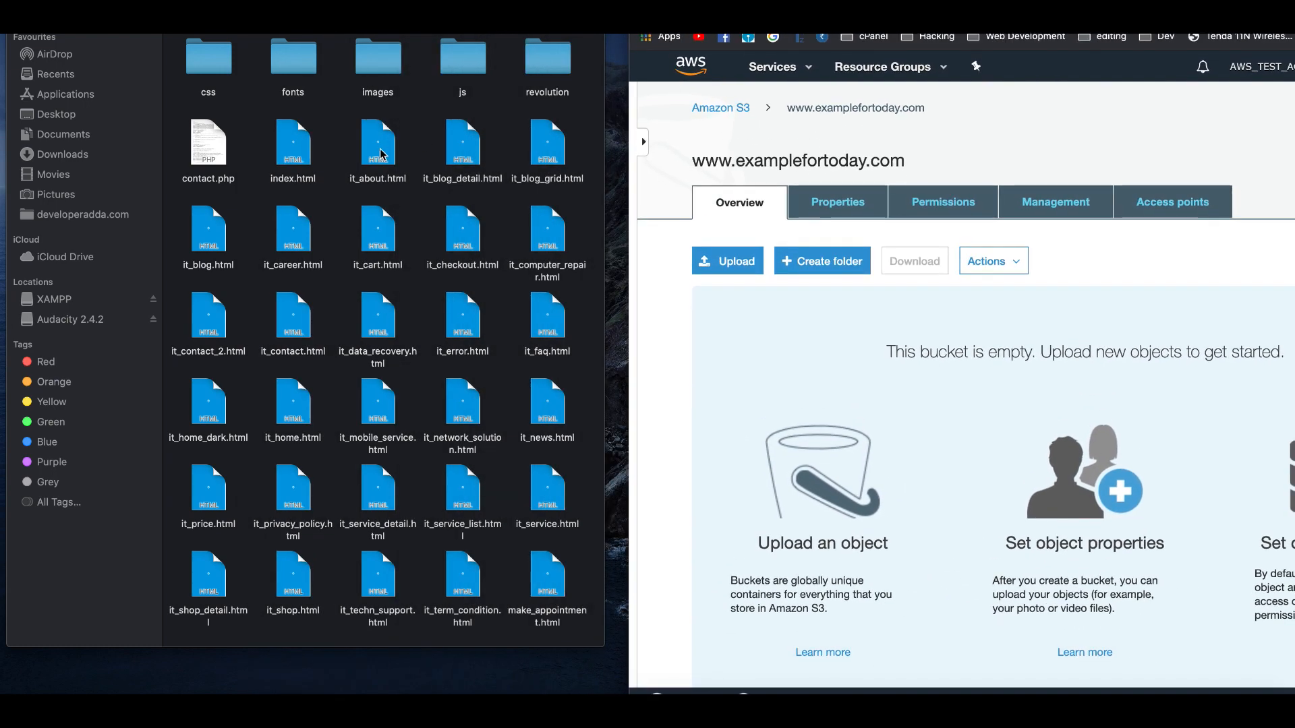
{"action": "left_click", "coordinate": [381, 153]}
{"action": "key", "text": "super+a"}
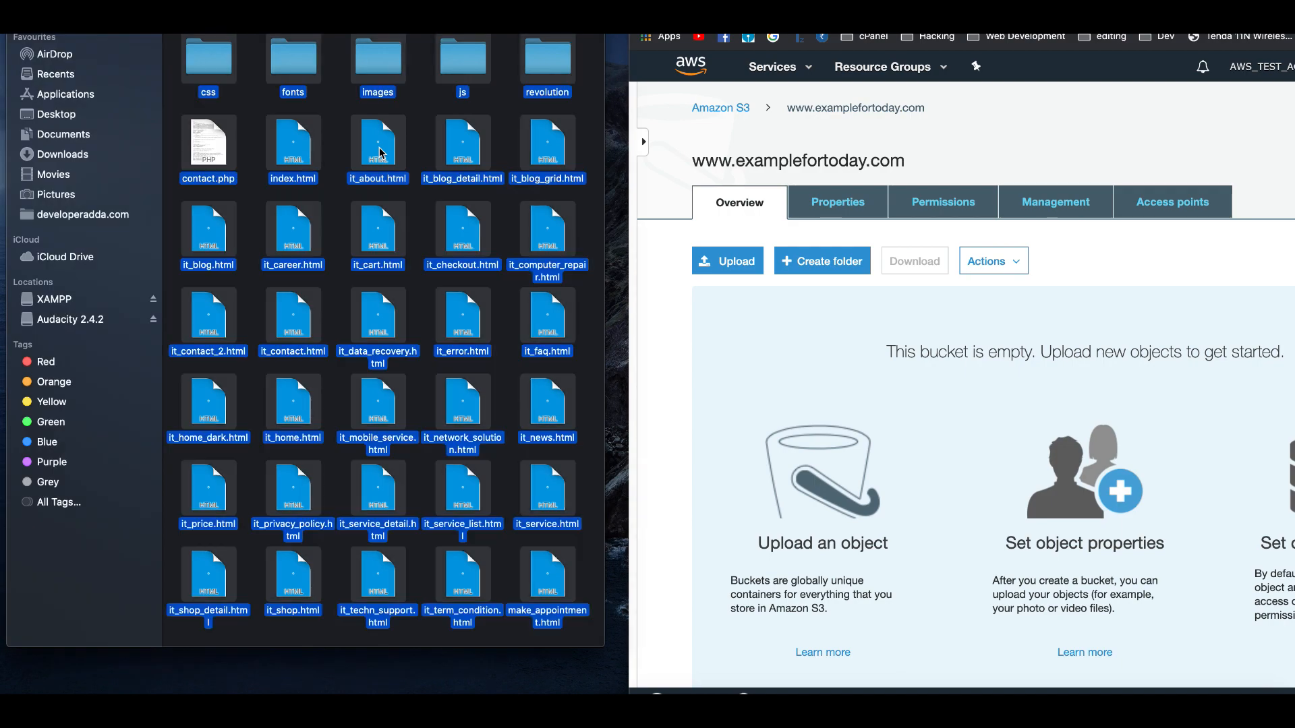
{"action": "left_click_drag", "start_coordinate": [210, 72], "coordinate": [819, 384]}
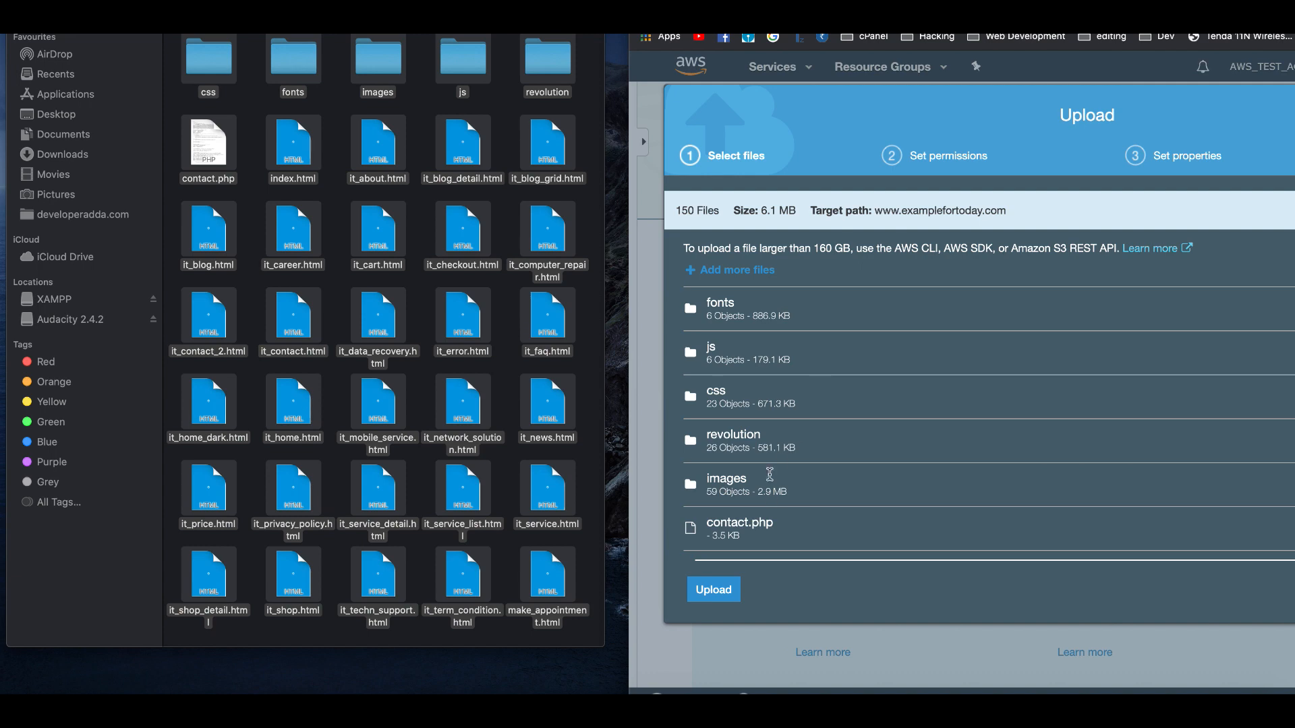
{"action": "left_click_drag", "start_coordinate": [907, 20], "coordinate": [472, 9]}
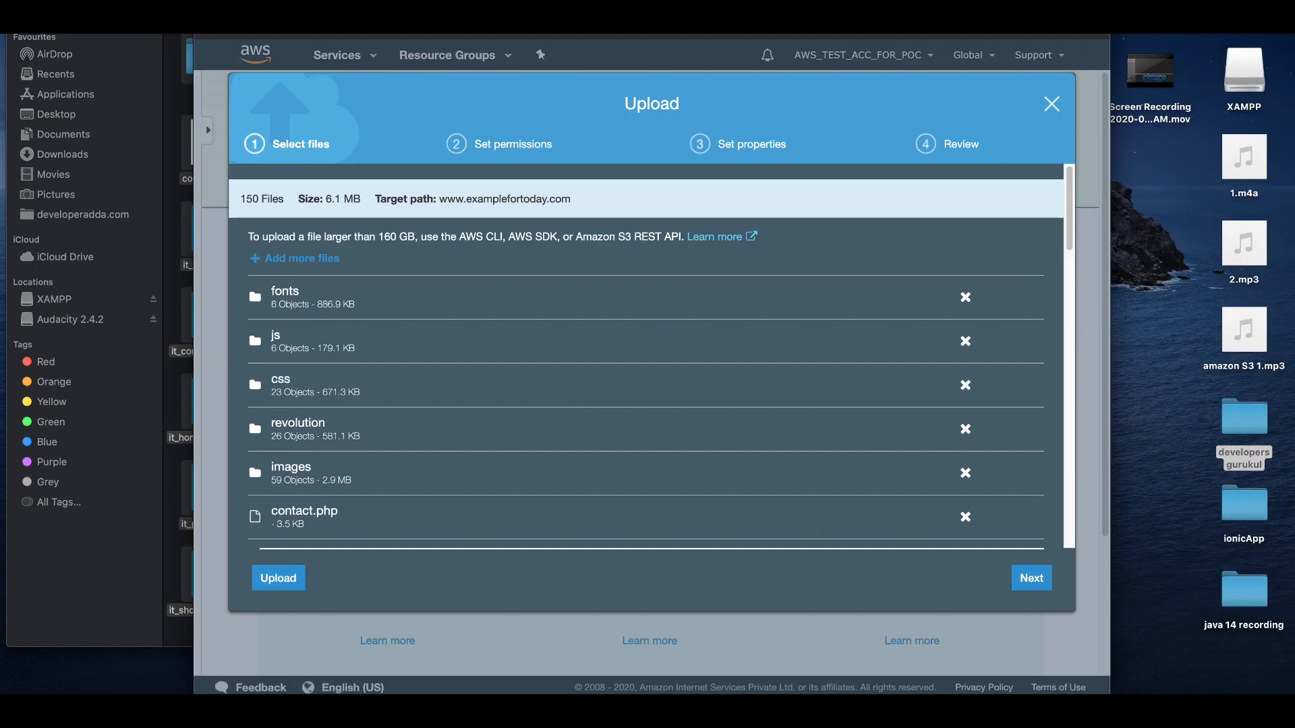
{"action": "left_click", "coordinate": [286, 581]}
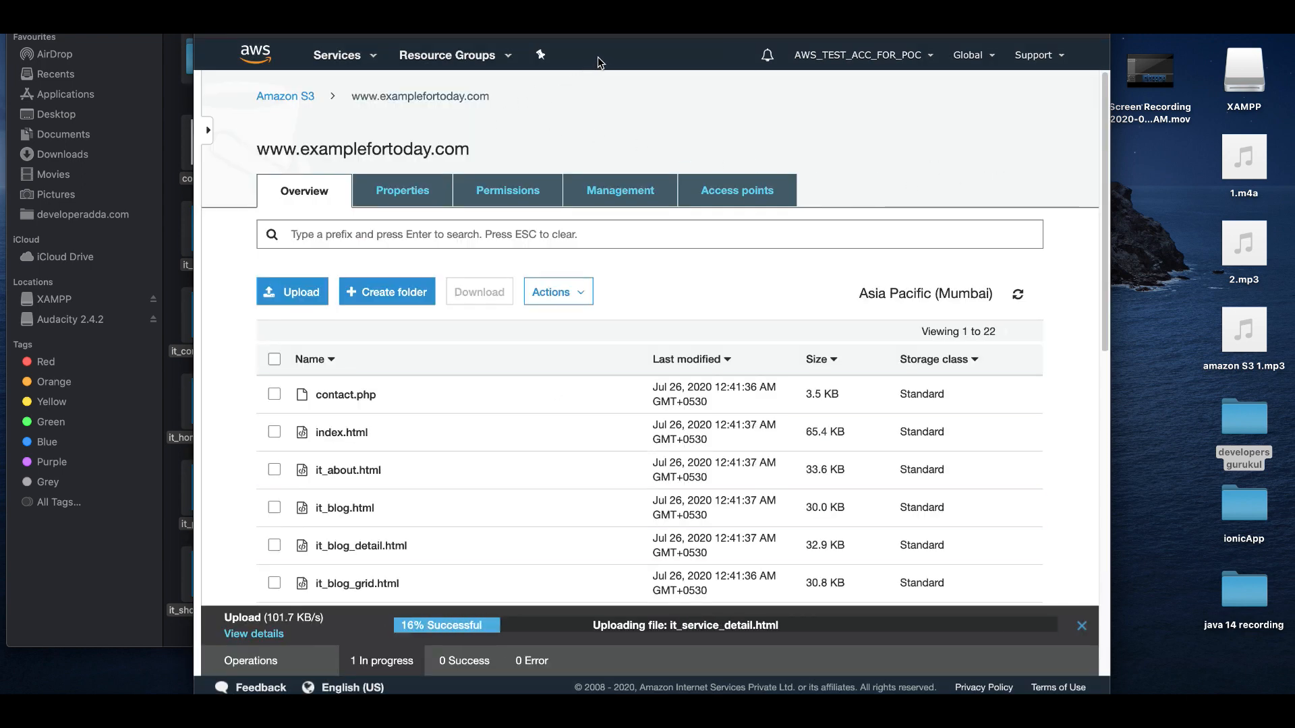
Look through the uploaded website files and folders in the bucket's object list.
{"action": "key", "text": "super+m"}
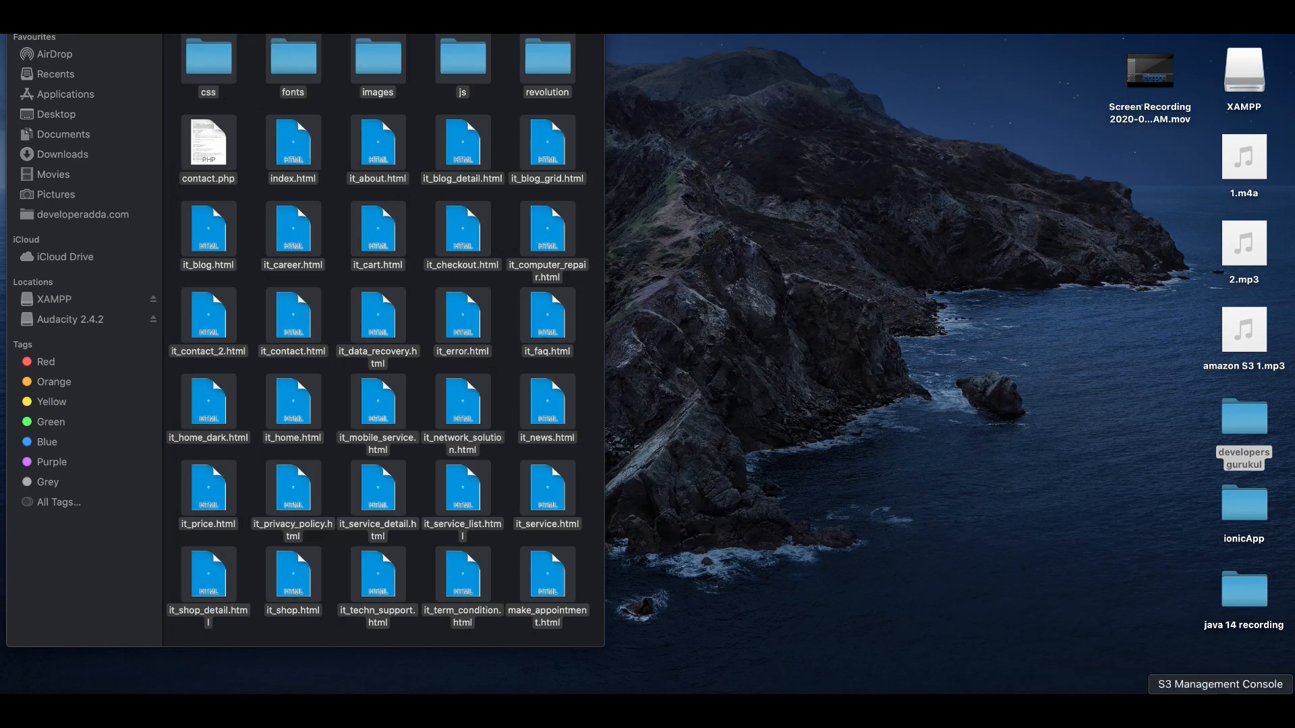
{"action": "left_click", "coordinate": [1218, 712]}
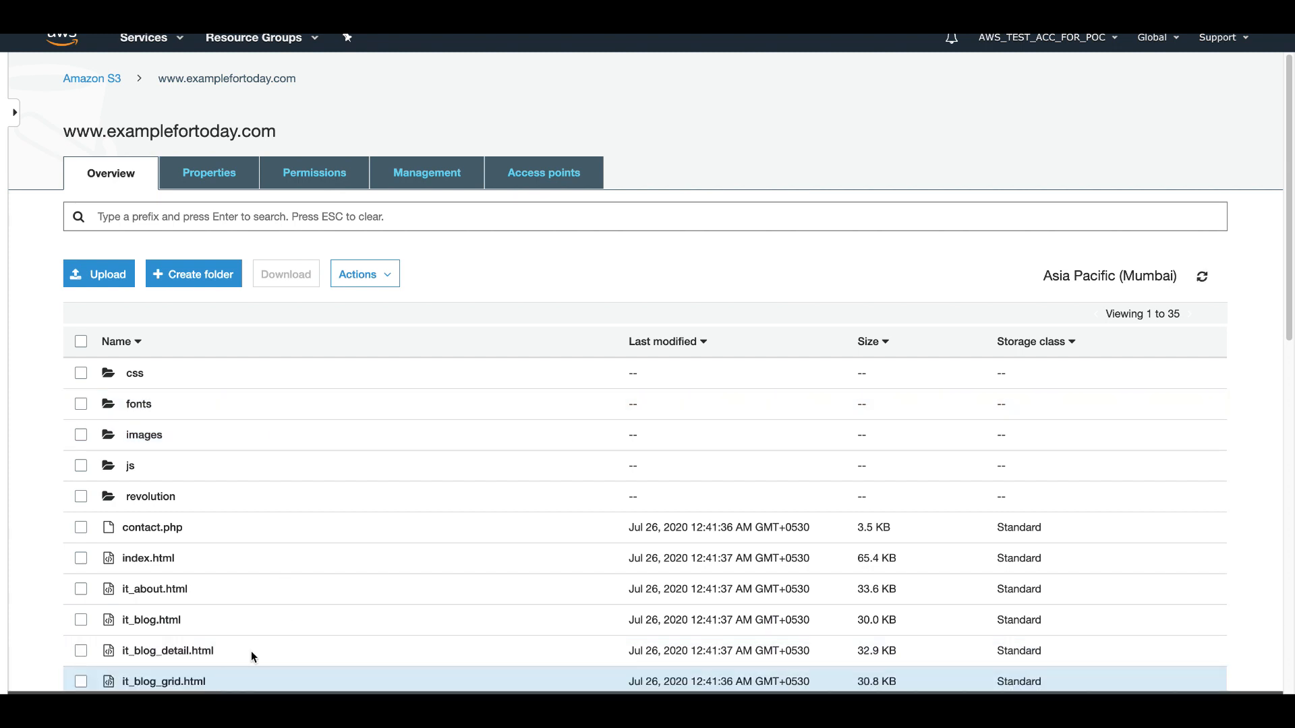
{"action": "scroll", "coordinate": [354, 586], "scroll_direction": "down", "scroll_amount": 2}
{"action": "scroll", "coordinate": [355, 584], "scroll_direction": "up", "scroll_amount": 2}
{"action": "scroll", "coordinate": [390, 541], "scroll_direction": "down", "scroll_amount": 10}
{"action": "scroll", "coordinate": [394, 547], "scroll_direction": "up", "scroll_amount": 10}
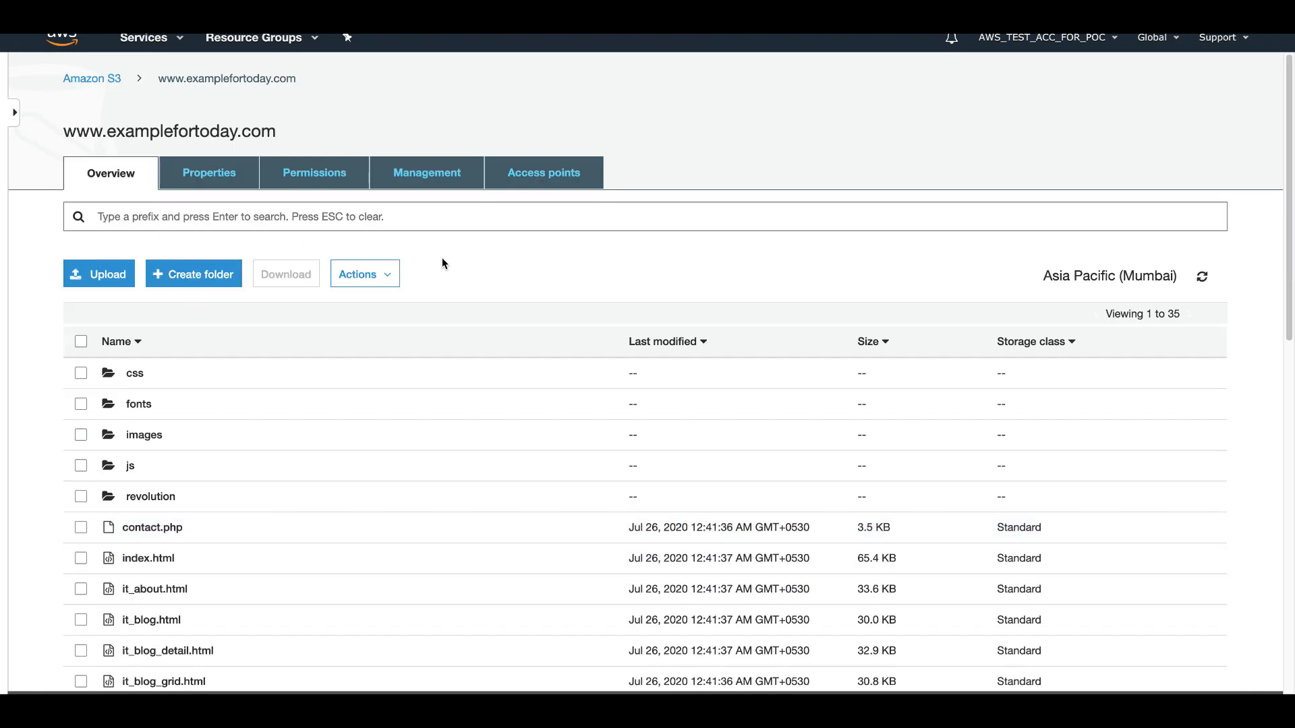
Enable static website hosting for the bucket with index.html as index document and error.html as error document.
{"action": "left_click", "coordinate": [205, 182]}
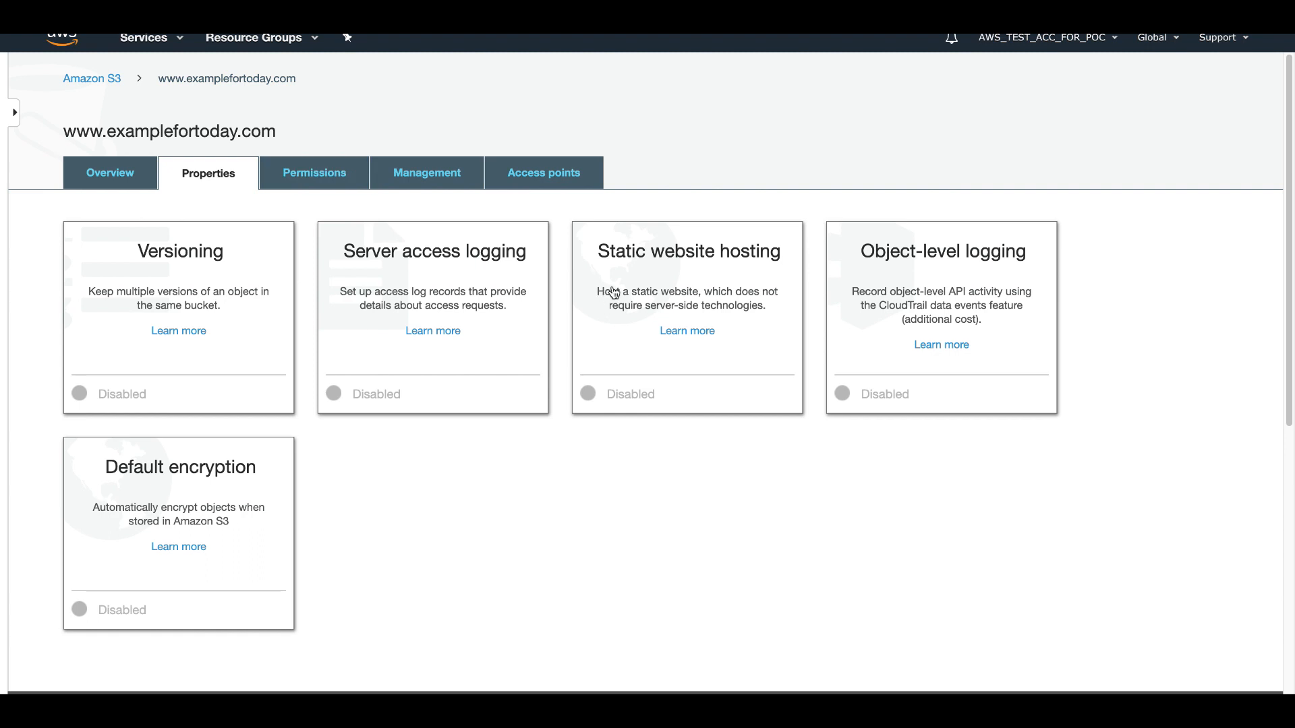
{"action": "left_click", "coordinate": [680, 266]}
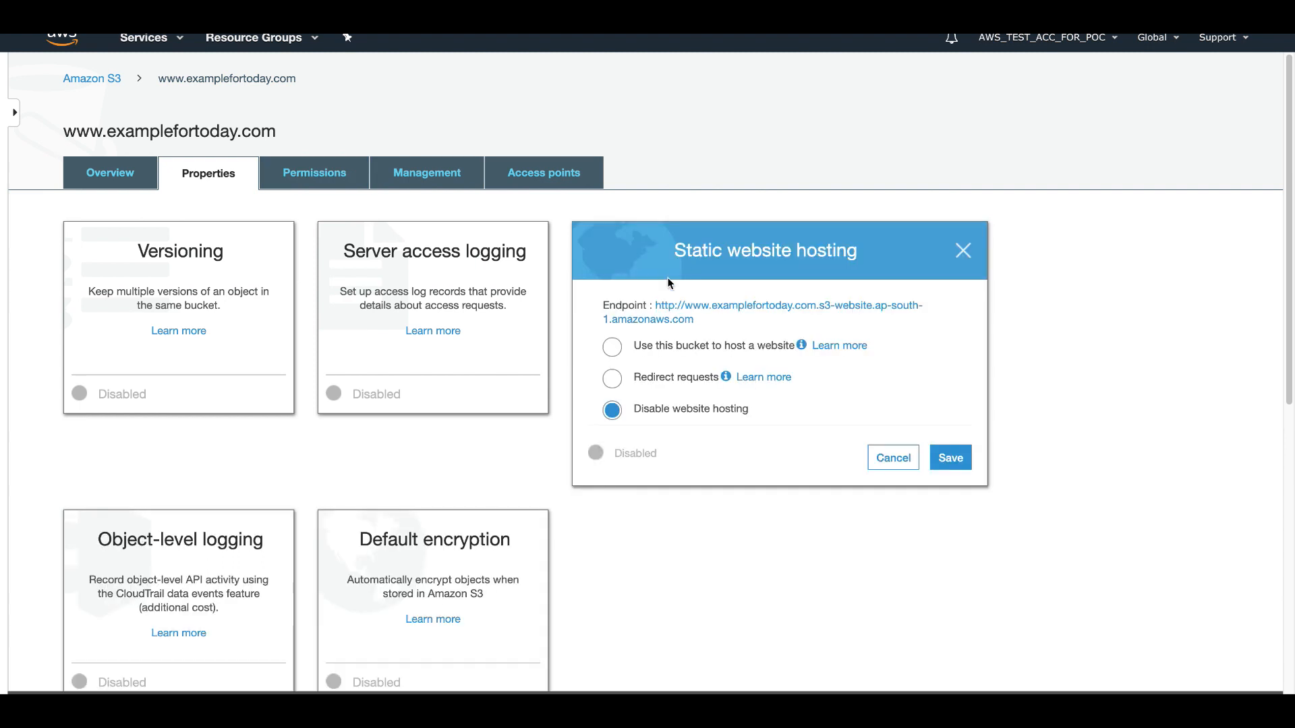
{"action": "left_click", "coordinate": [612, 348]}
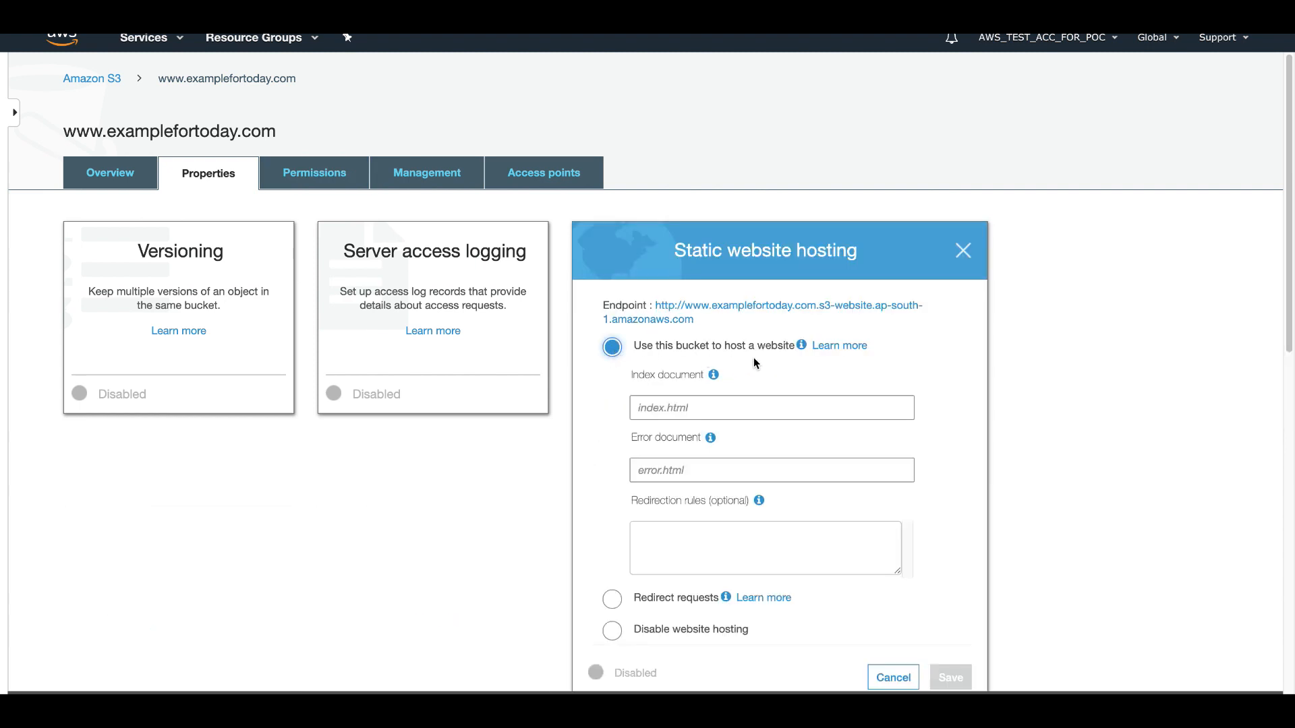
{"action": "left_click", "coordinate": [666, 409]}
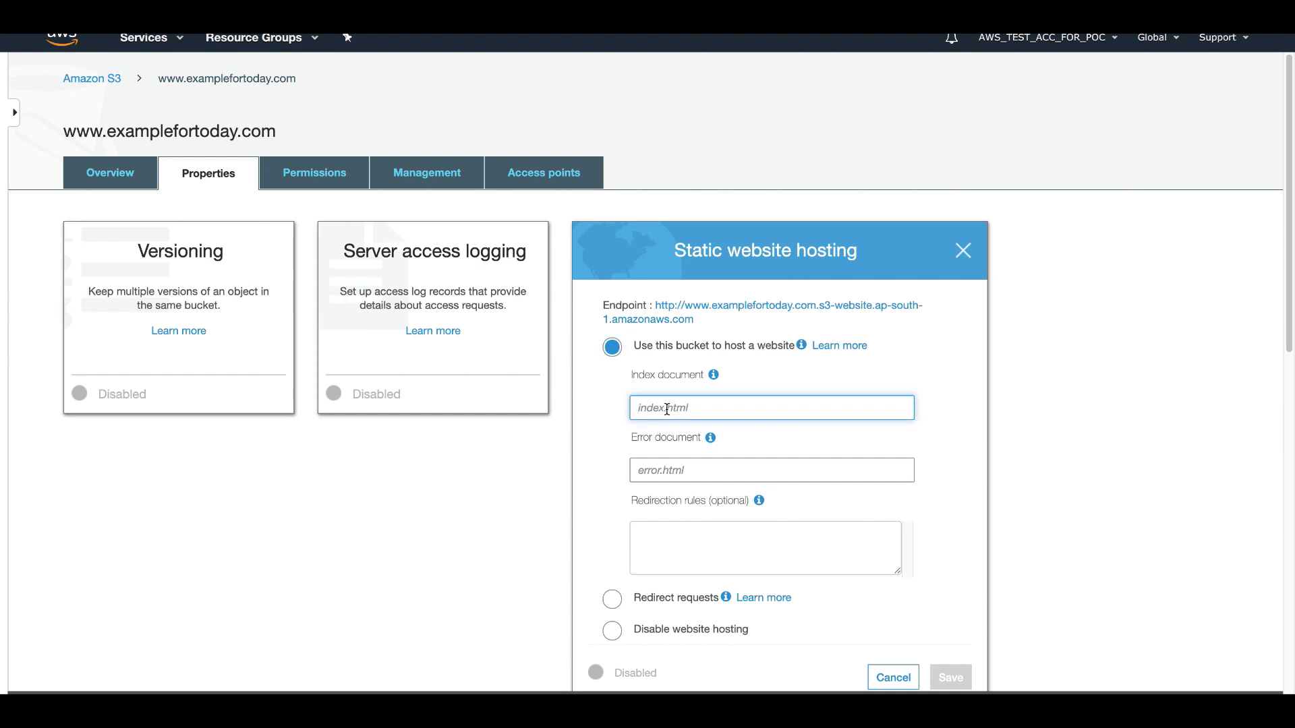
{"action": "type", "text": "index.html"}
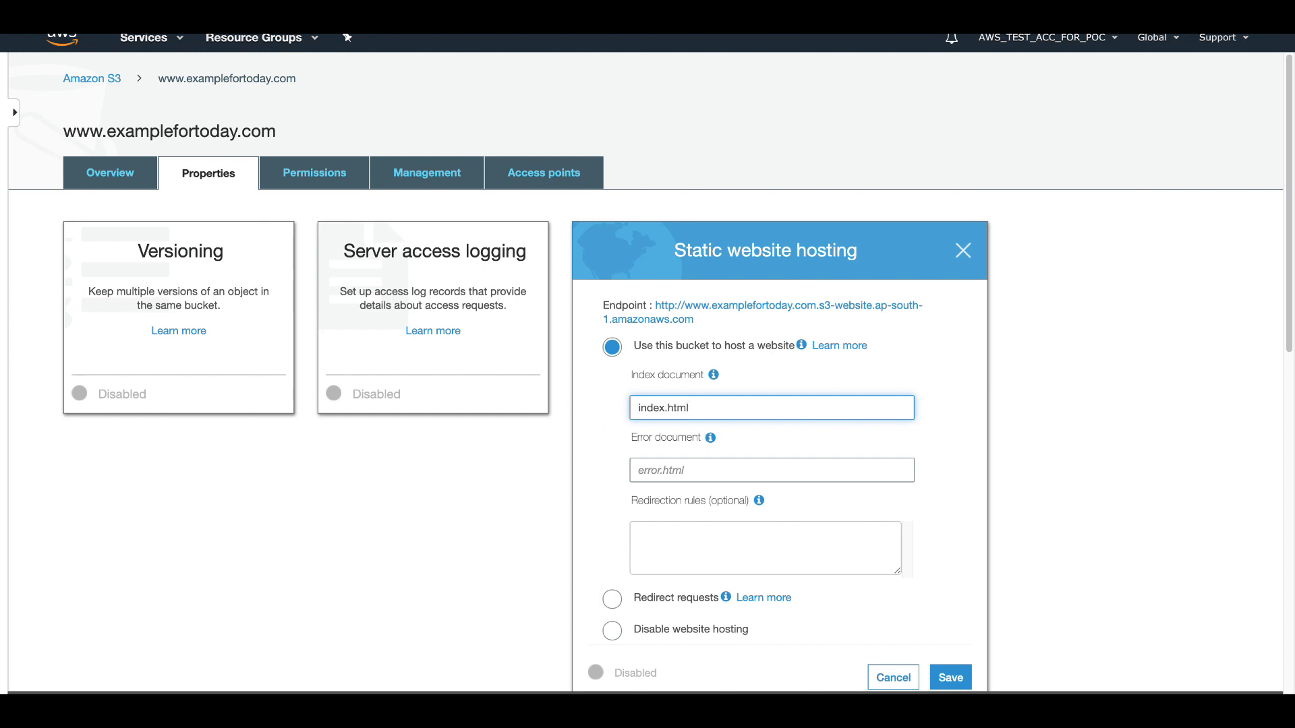
{"action": "left_click", "coordinate": [669, 472]}
{"action": "type", "text": "error.html"}
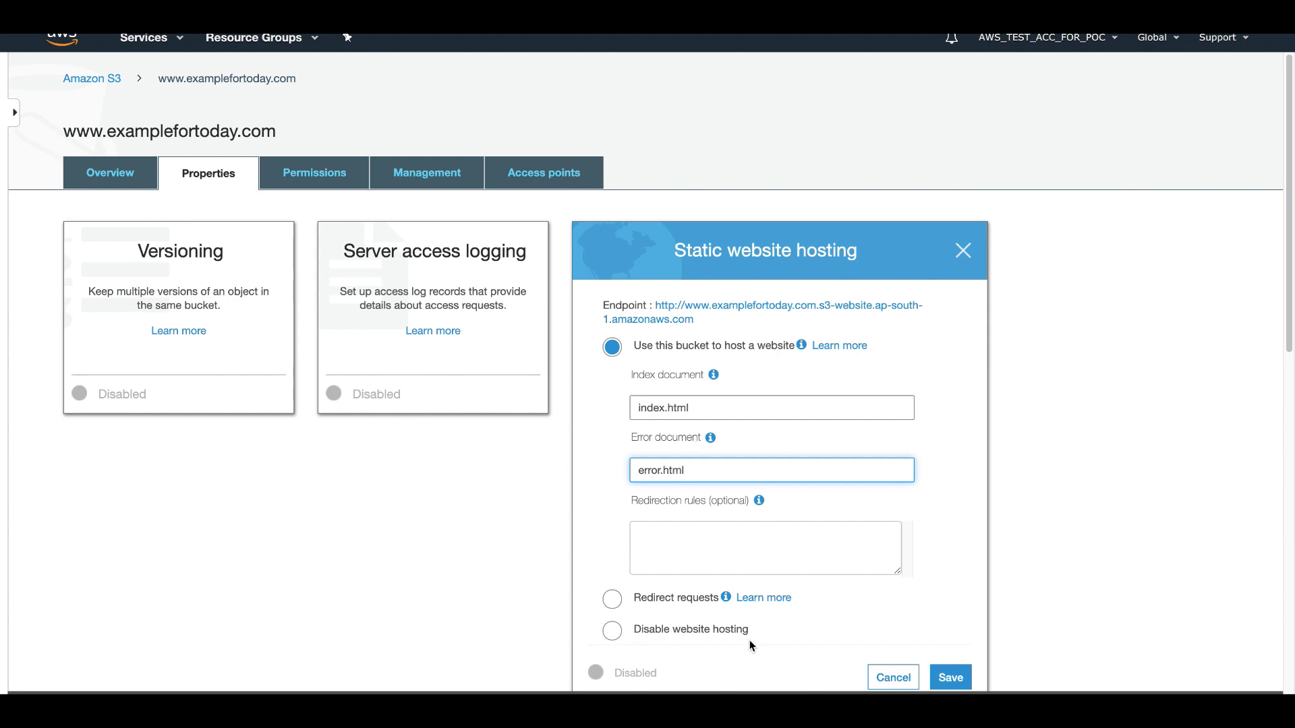
{"action": "left_click", "coordinate": [950, 678]}
{"action": "scroll", "coordinate": [543, 471], "scroll_direction": "down", "scroll_amount": 1}
{"action": "scroll", "coordinate": [543, 470], "scroll_direction": "up", "scroll_amount": 1}
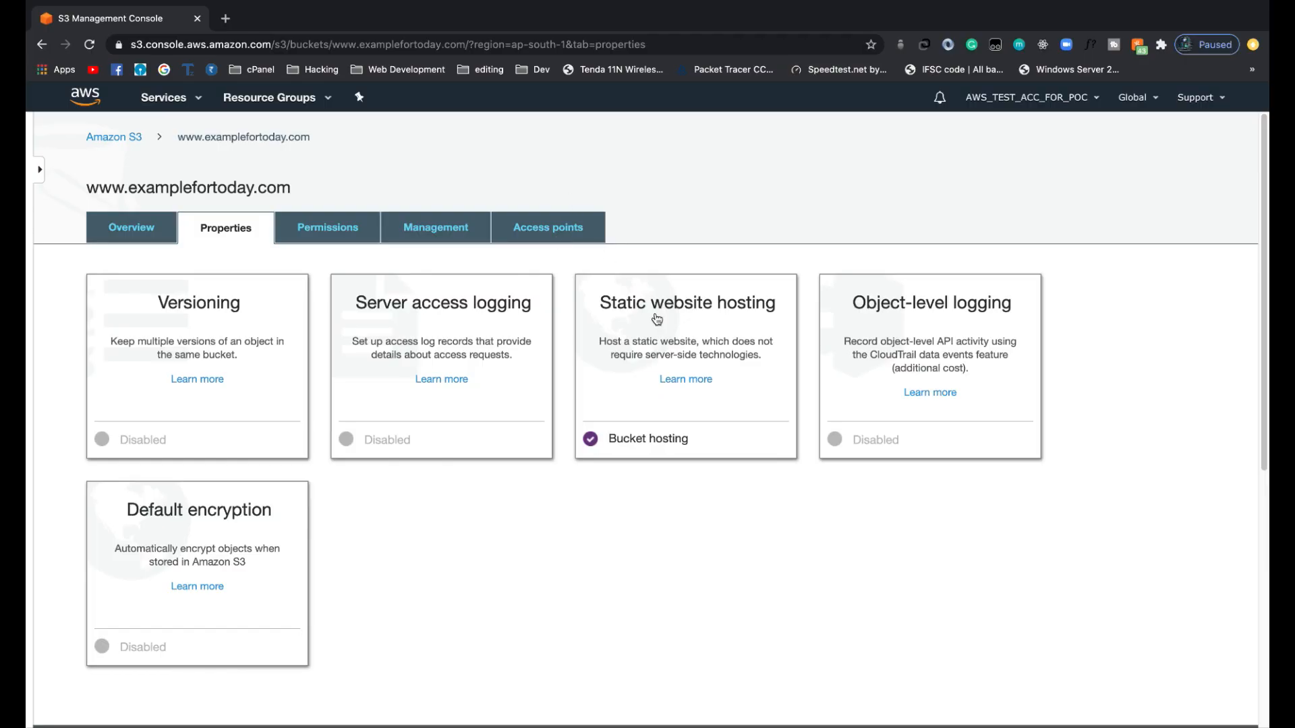
Load the bucket's static website endpoint in a new browser tab and read the page it returns.
{"action": "left_click", "coordinate": [651, 311]}
{"action": "left_click_drag", "start_coordinate": [702, 375], "coordinate": [657, 356]}
{"action": "key", "text": "ctrl+c"}
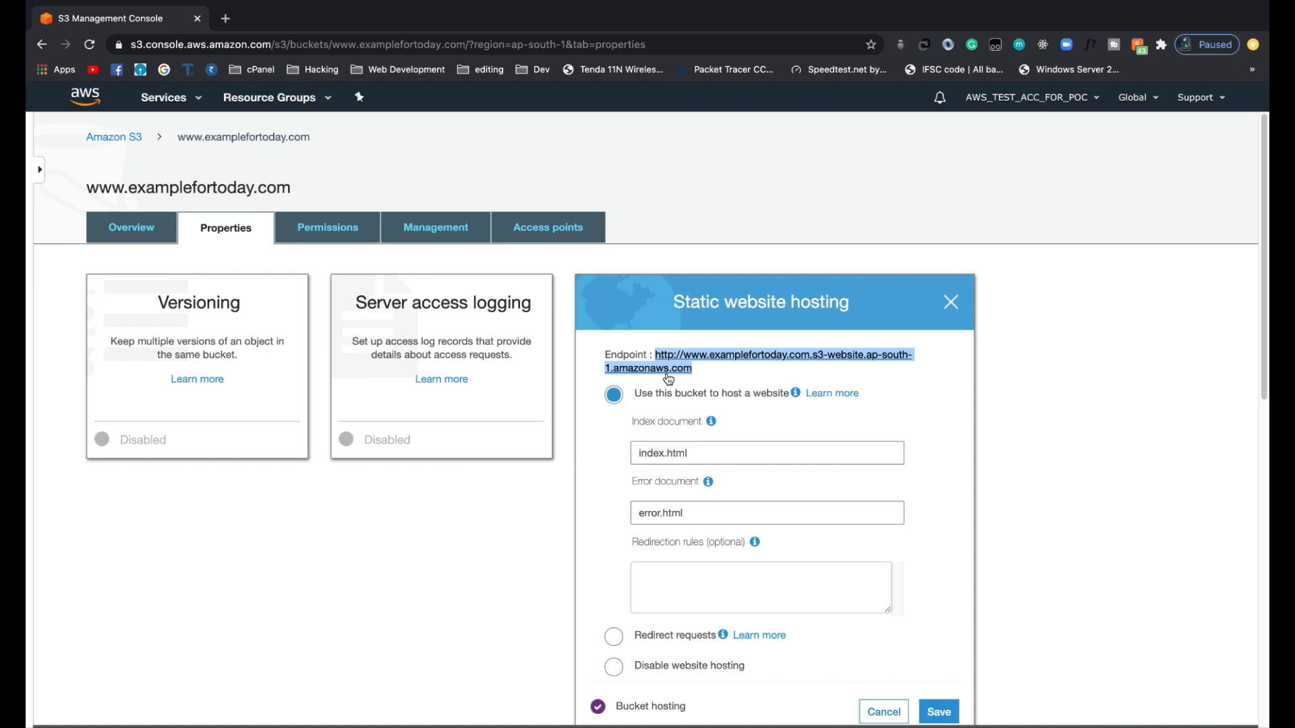
{"action": "left_click", "coordinate": [226, 18]}
{"action": "key", "text": "ctrl+v"}
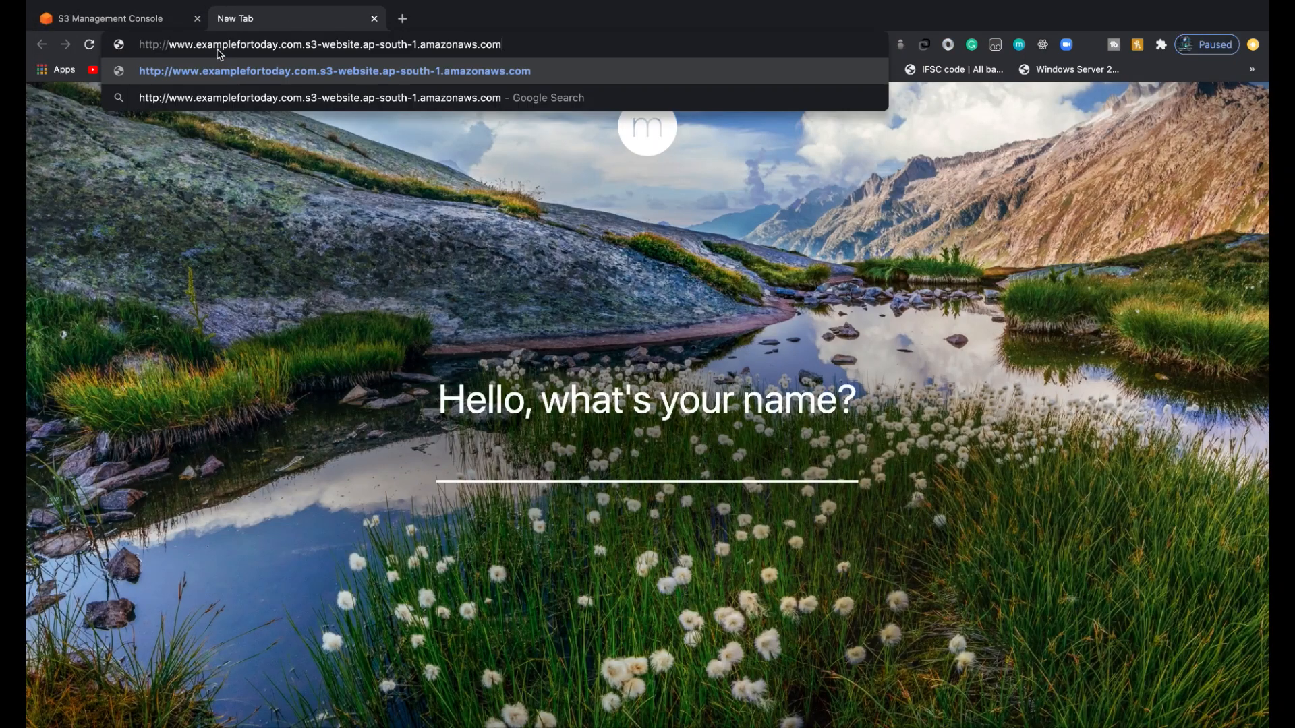
{"action": "key", "text": "Return"}
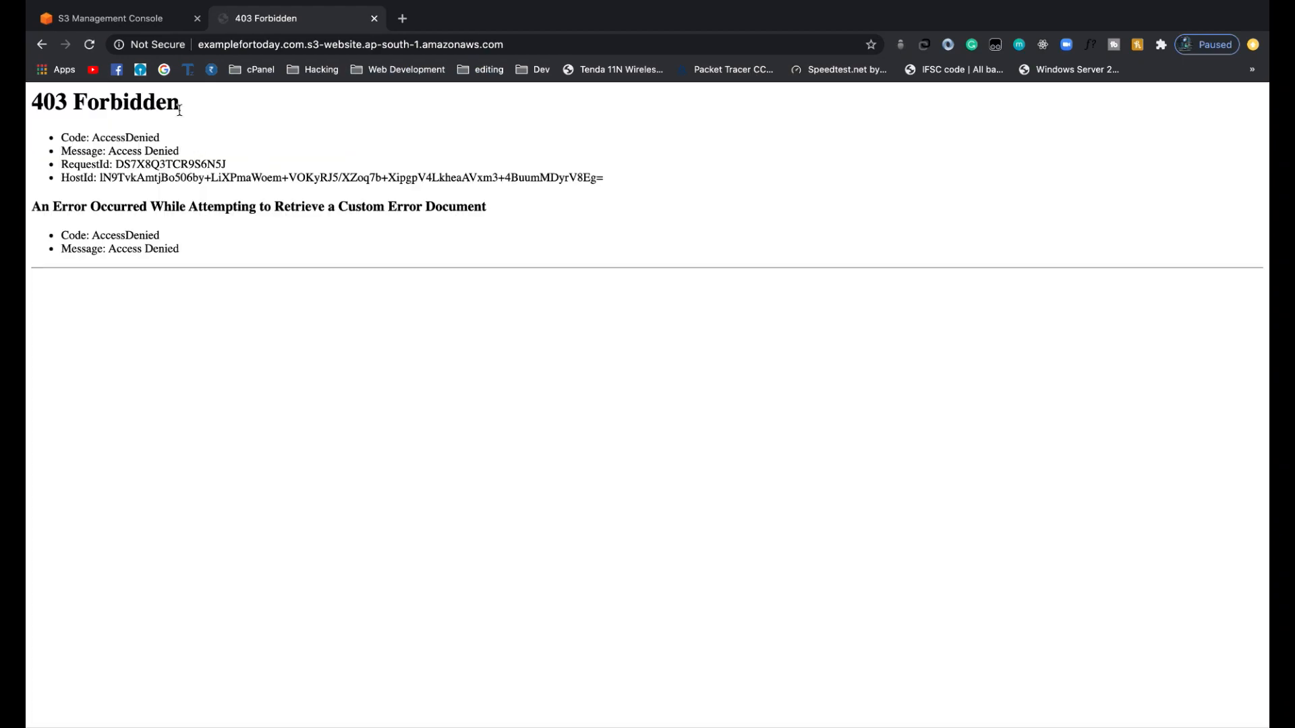
{"action": "left_click_drag", "start_coordinate": [194, 109], "coordinate": [31, 107]}
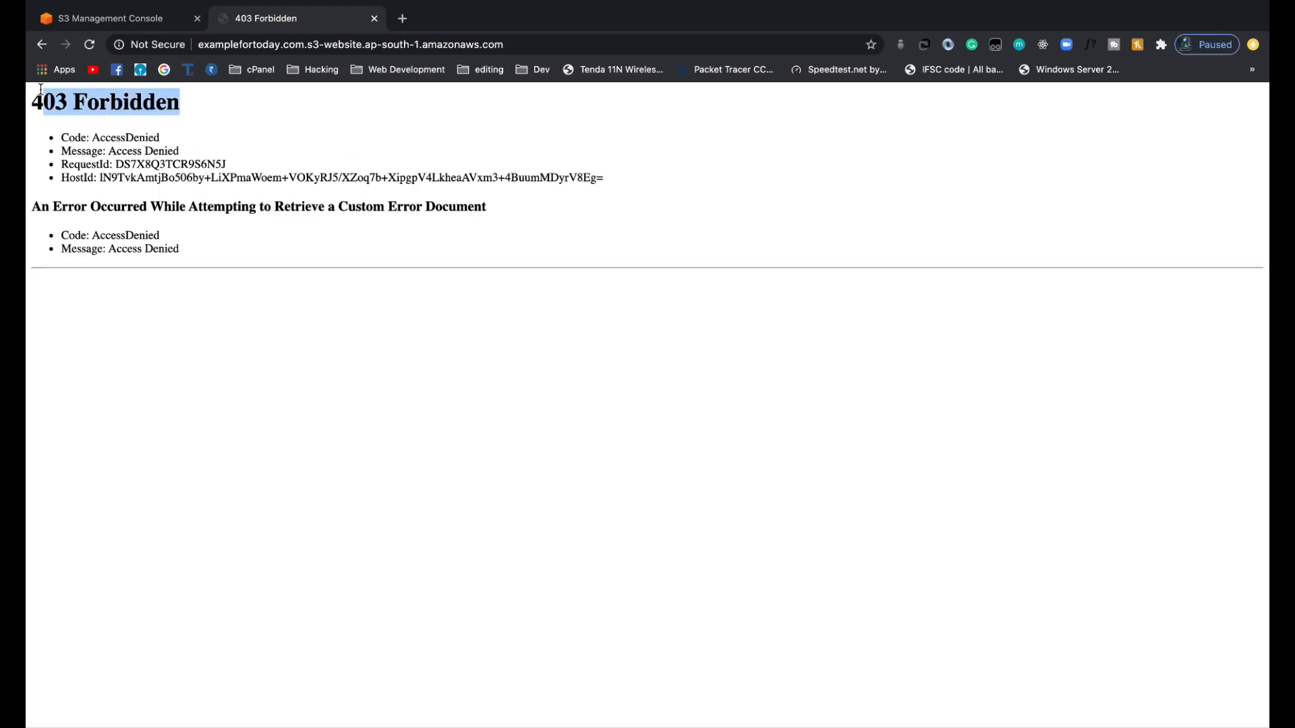
{"action": "left_click", "coordinate": [98, 107]}
{"action": "left_click_drag", "start_coordinate": [85, 229], "coordinate": [62, 234]}
{"action": "left_click_drag", "start_coordinate": [179, 250], "coordinate": [82, 206]}
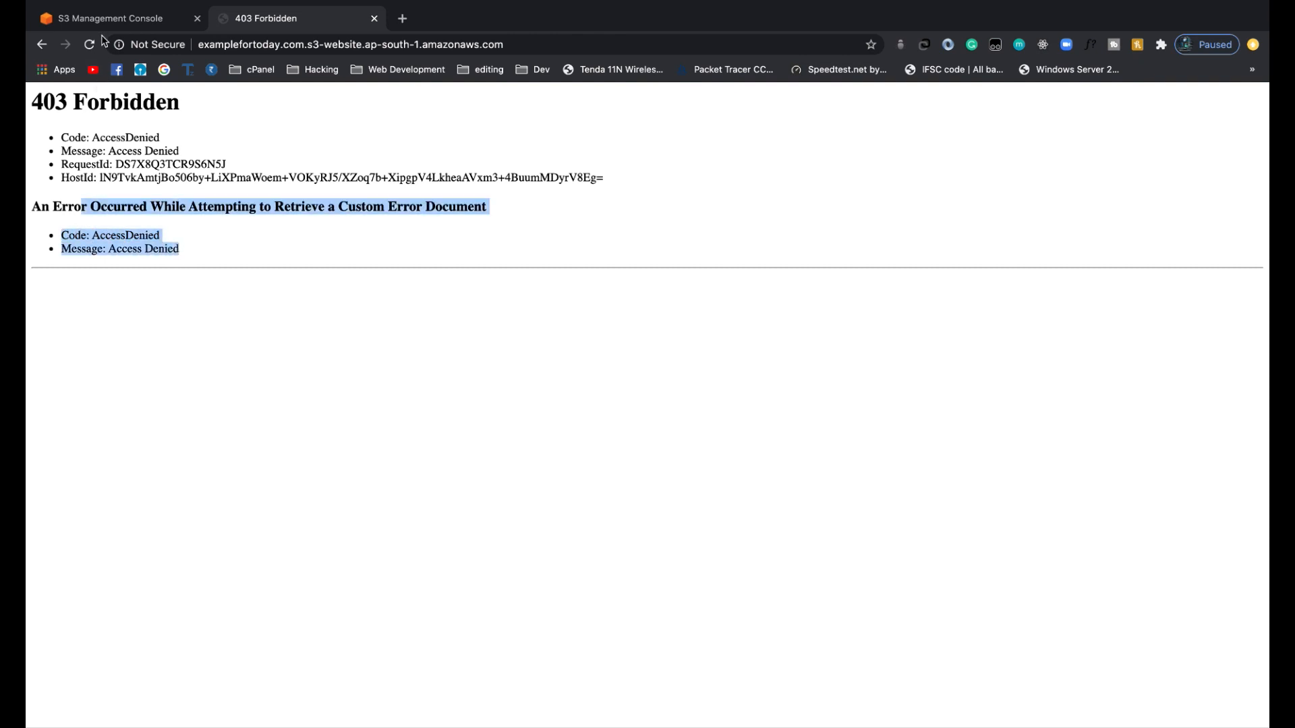
Close the bucket's static website hosting settings and return to the S3 bucket list.
{"action": "left_click", "coordinate": [106, 26]}
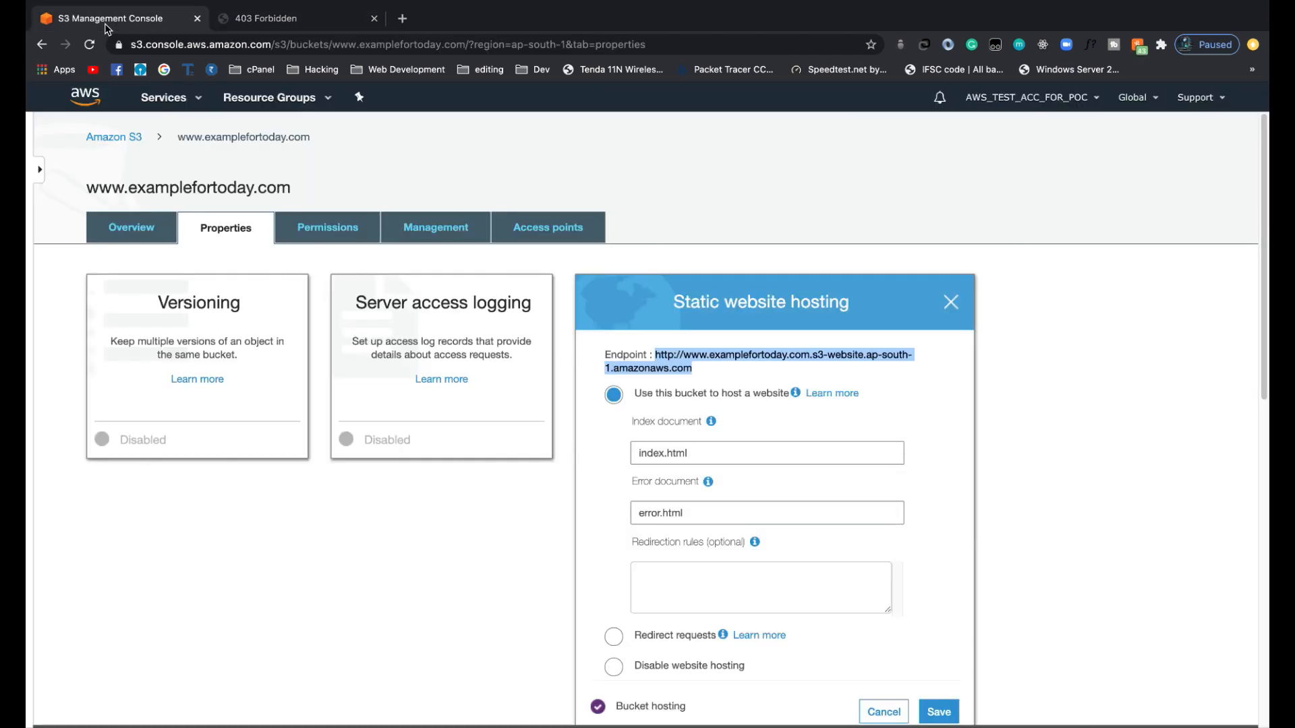
{"action": "left_click", "coordinate": [954, 308]}
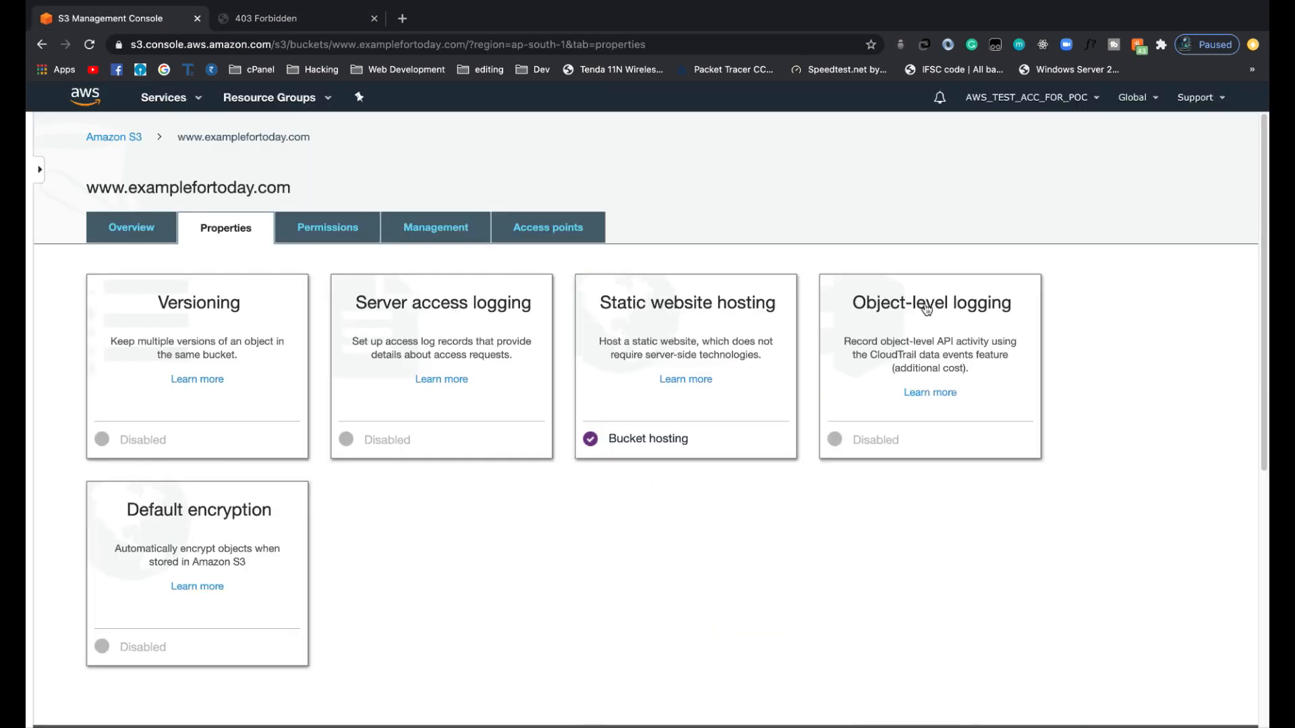
{"action": "left_click", "coordinate": [133, 140]}
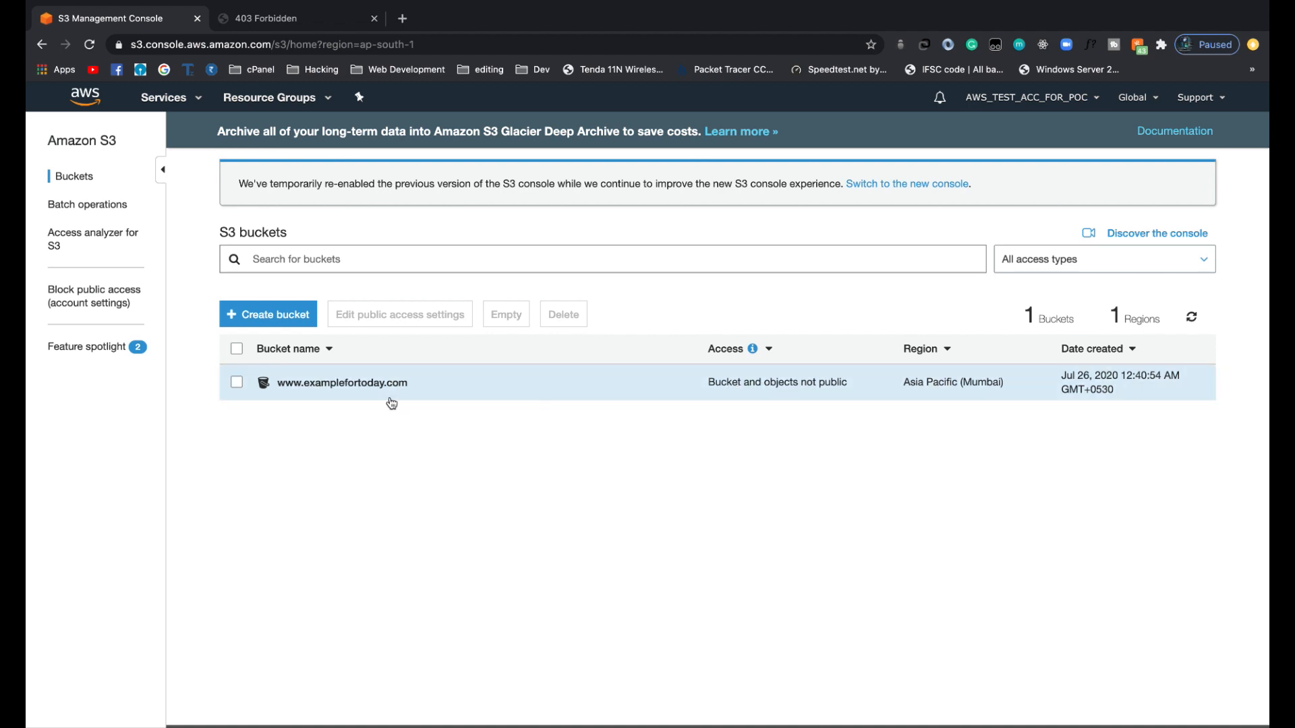
{"action": "left_click", "coordinate": [367, 384]}
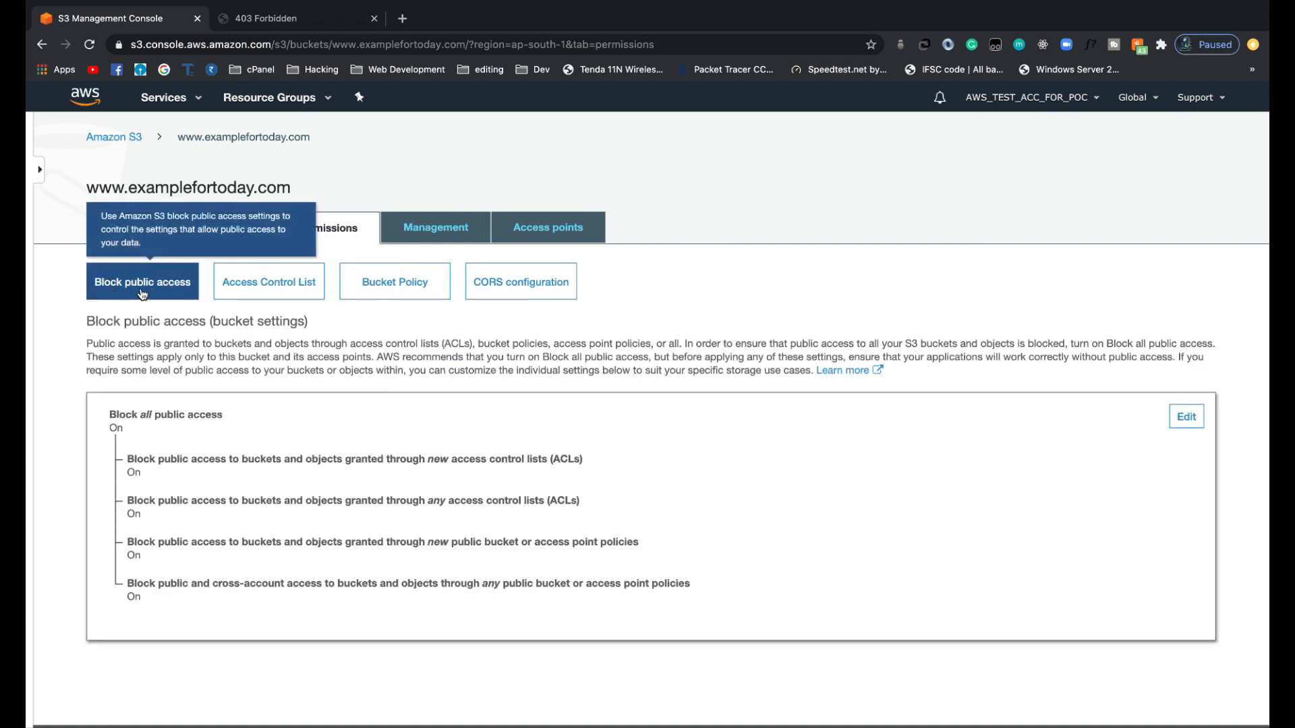
{"action": "left_click", "coordinate": [1186, 417]}
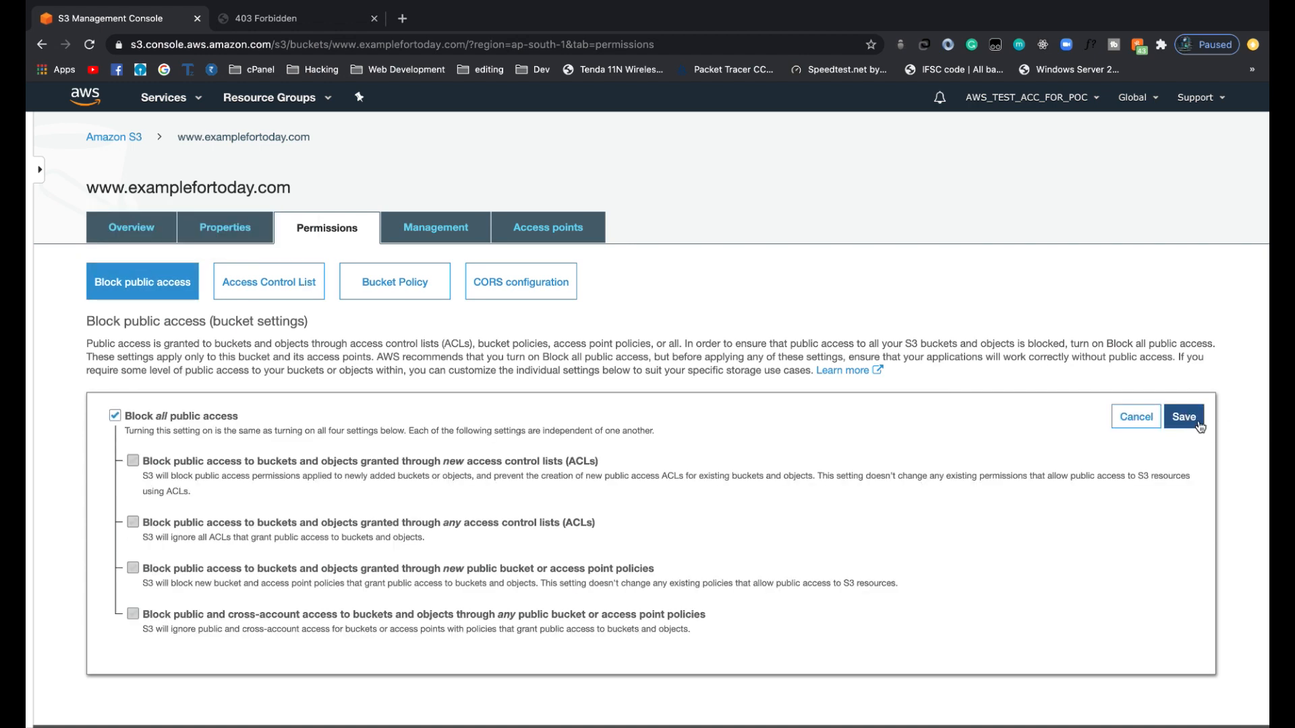
{"action": "left_click", "coordinate": [115, 415]}
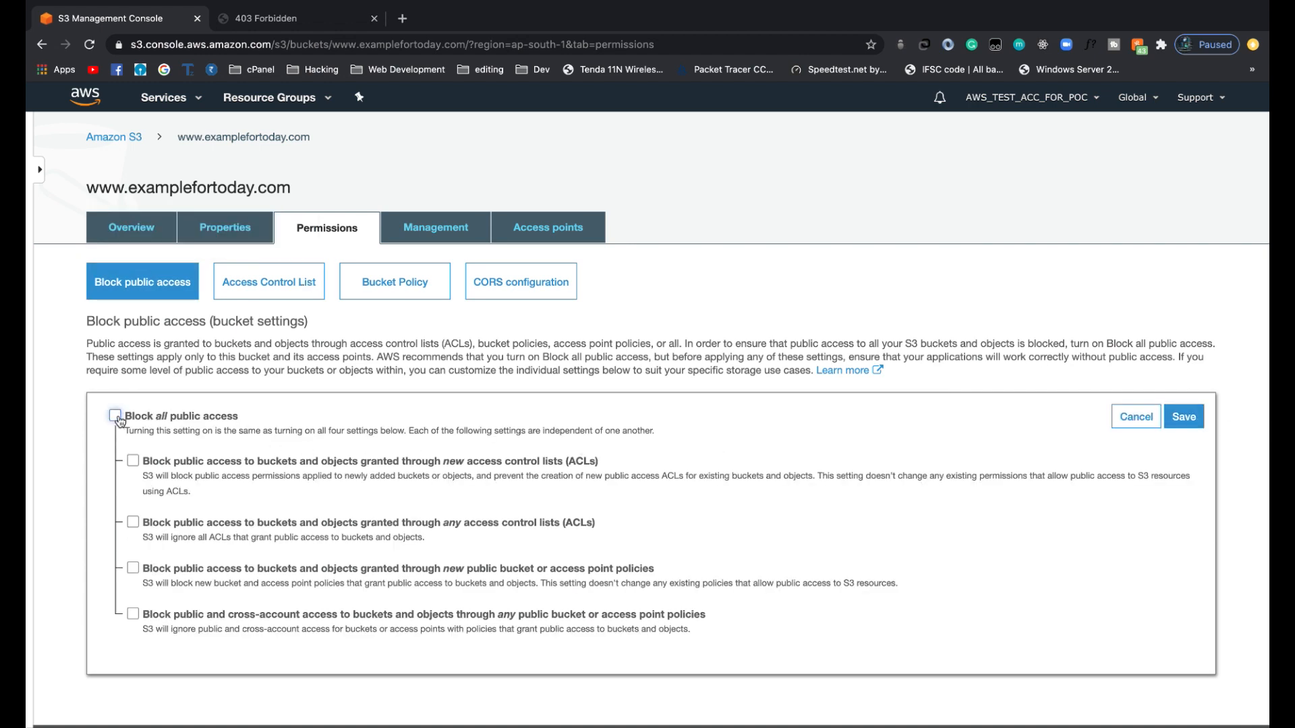
{"action": "left_click", "coordinate": [1192, 418]}
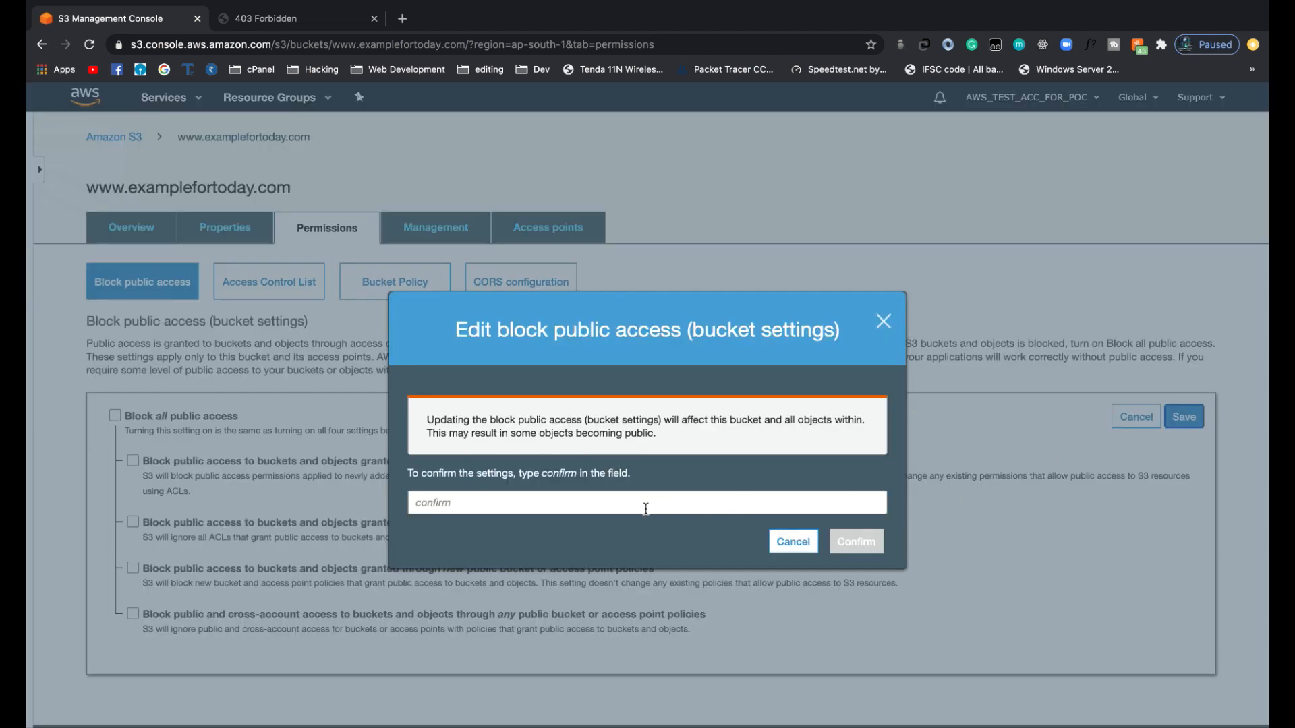
{"action": "left_click", "coordinate": [546, 503]}
{"action": "type", "text": "confirm"}
{"action": "left_click", "coordinate": [856, 542]}
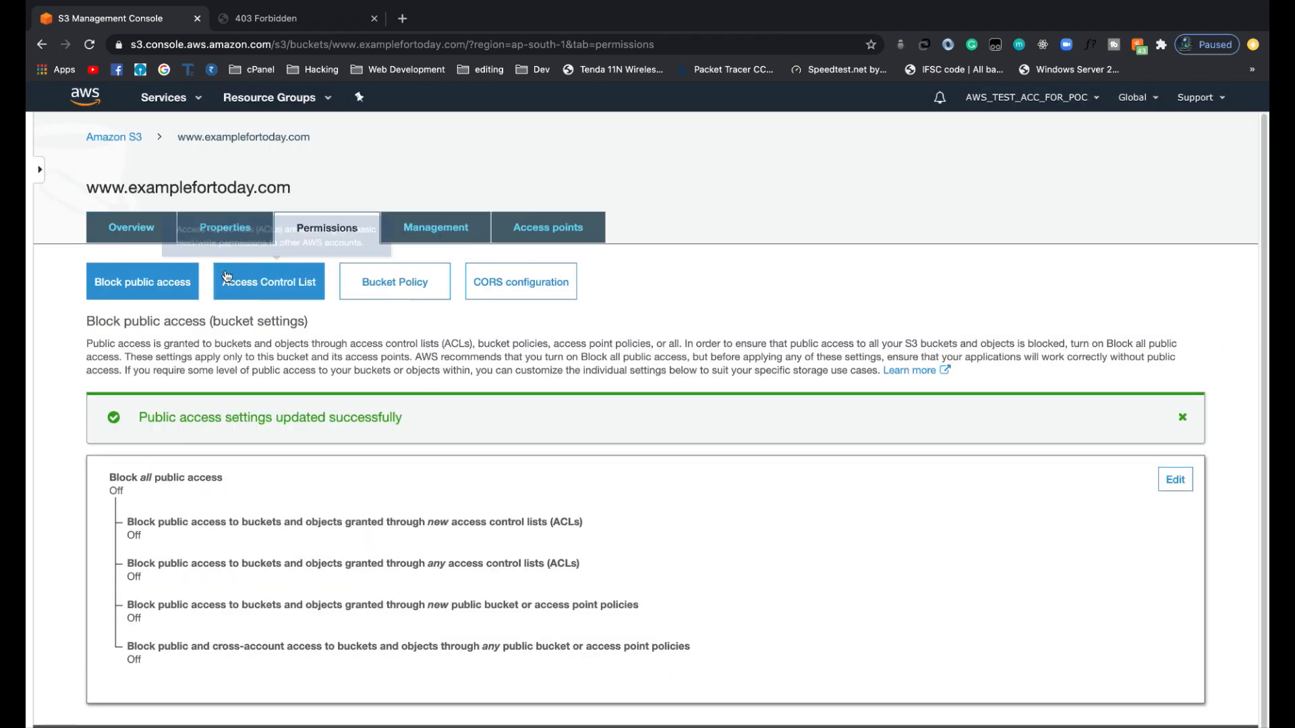
Reload the bucket's static website endpoint in its browser tab and read the response it returns.
{"action": "left_click", "coordinate": [140, 239]}
{"action": "left_click", "coordinate": [282, 14]}
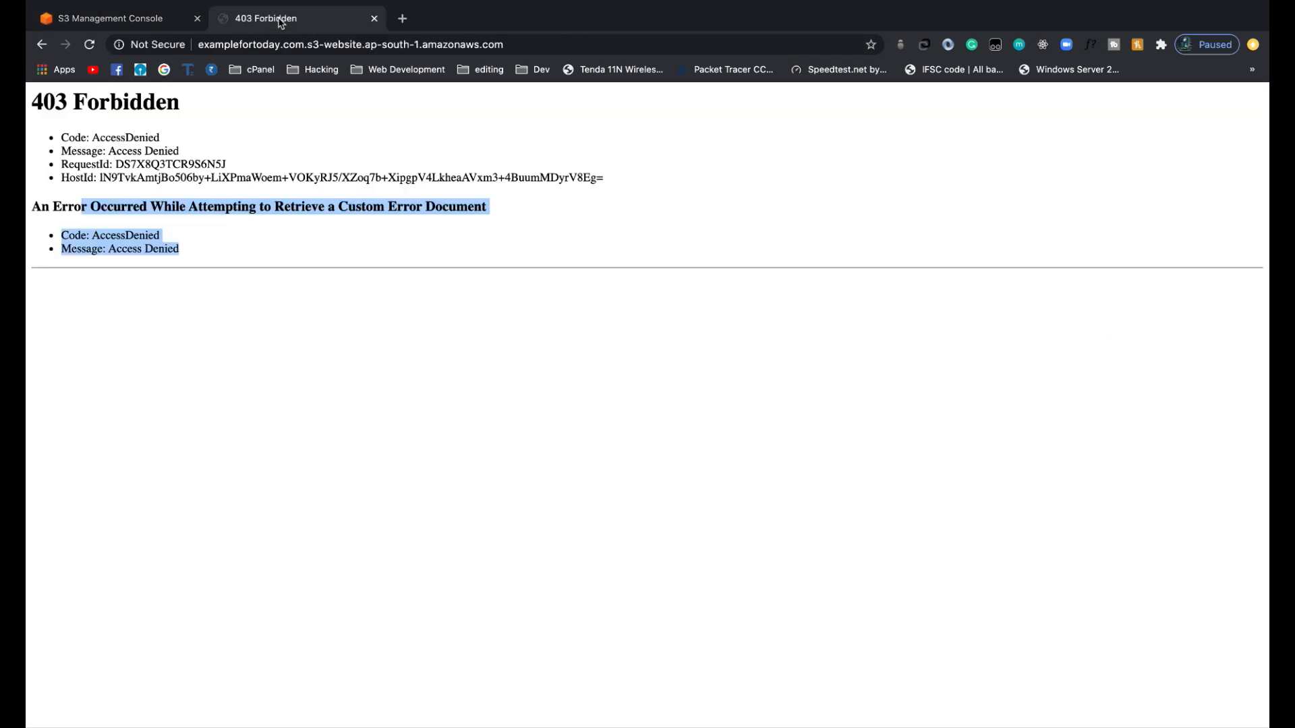
{"action": "left_click", "coordinate": [521, 44]}
{"action": "key", "text": "Return"}
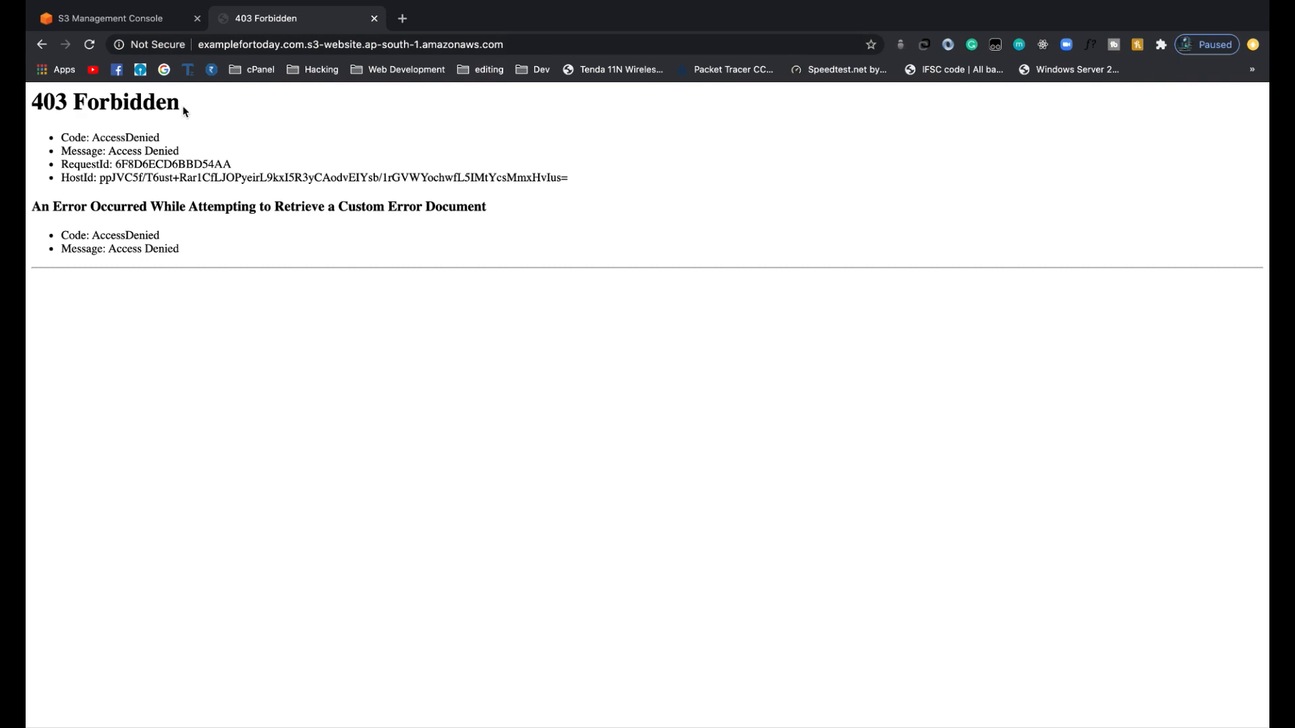
{"action": "left_click_drag", "start_coordinate": [169, 237], "coordinate": [69, 236]}
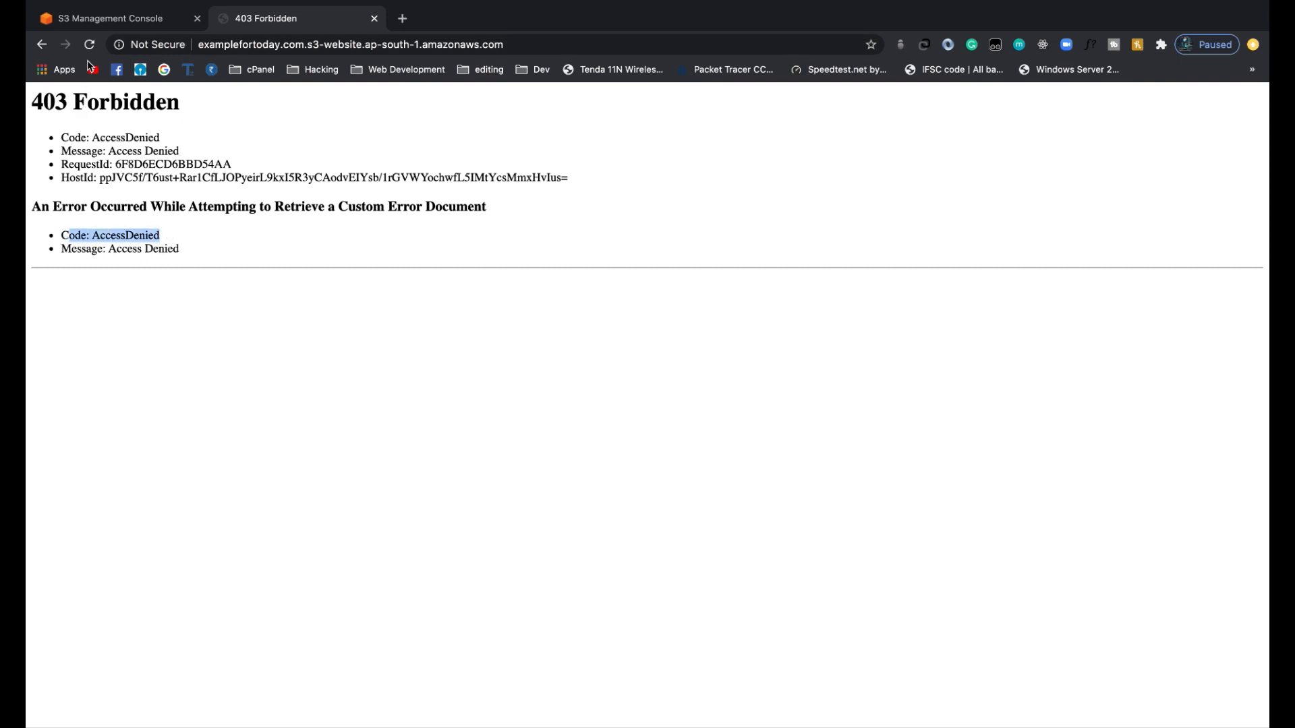
{"action": "left_click", "coordinate": [104, 25]}
{"action": "left_click", "coordinate": [429, 233]}
{"action": "left_click", "coordinate": [318, 236]}
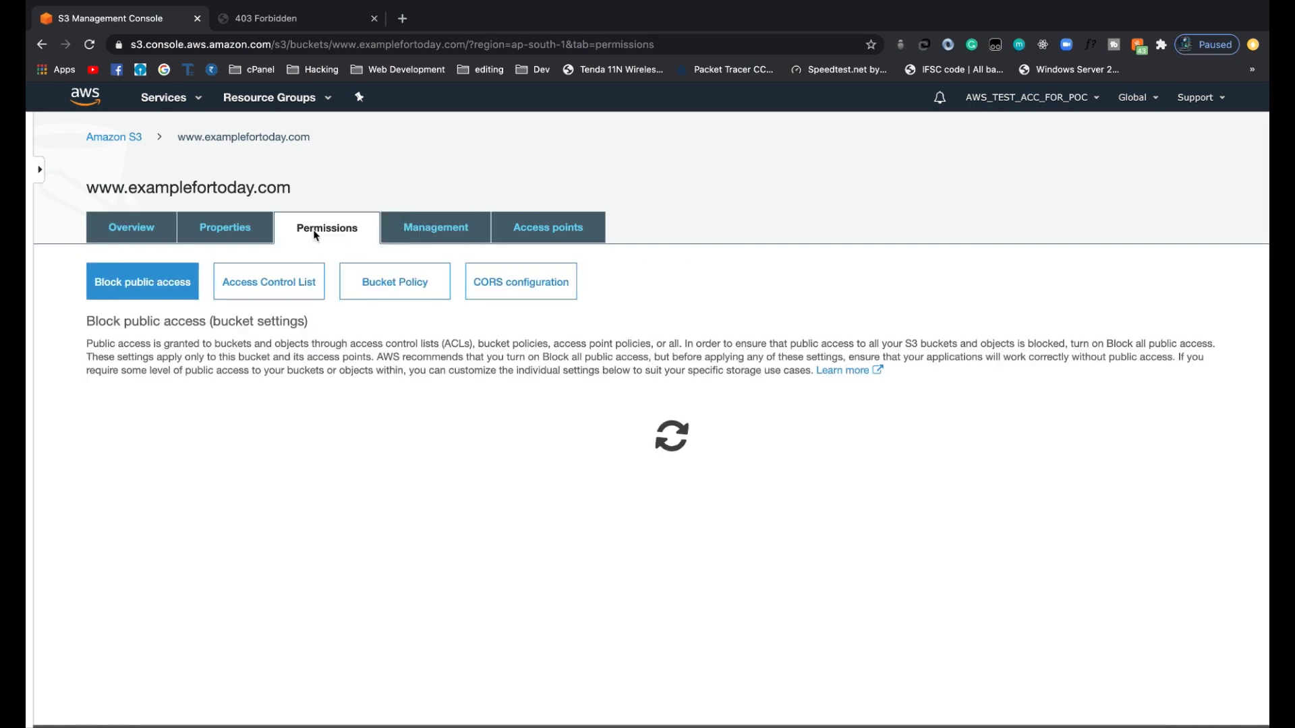
{"action": "left_click", "coordinate": [404, 288]}
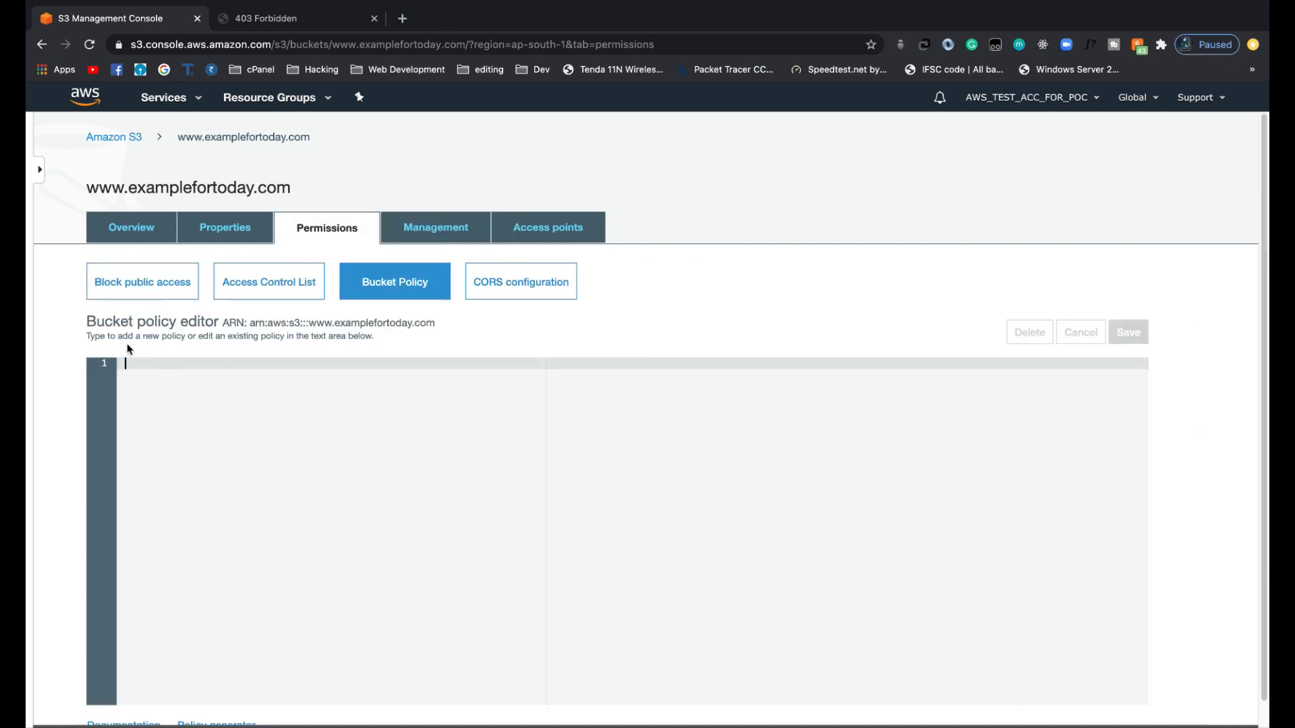
{"action": "left_click_drag", "start_coordinate": [86, 322], "coordinate": [173, 325]}
{"action": "left_click", "coordinate": [155, 324]}
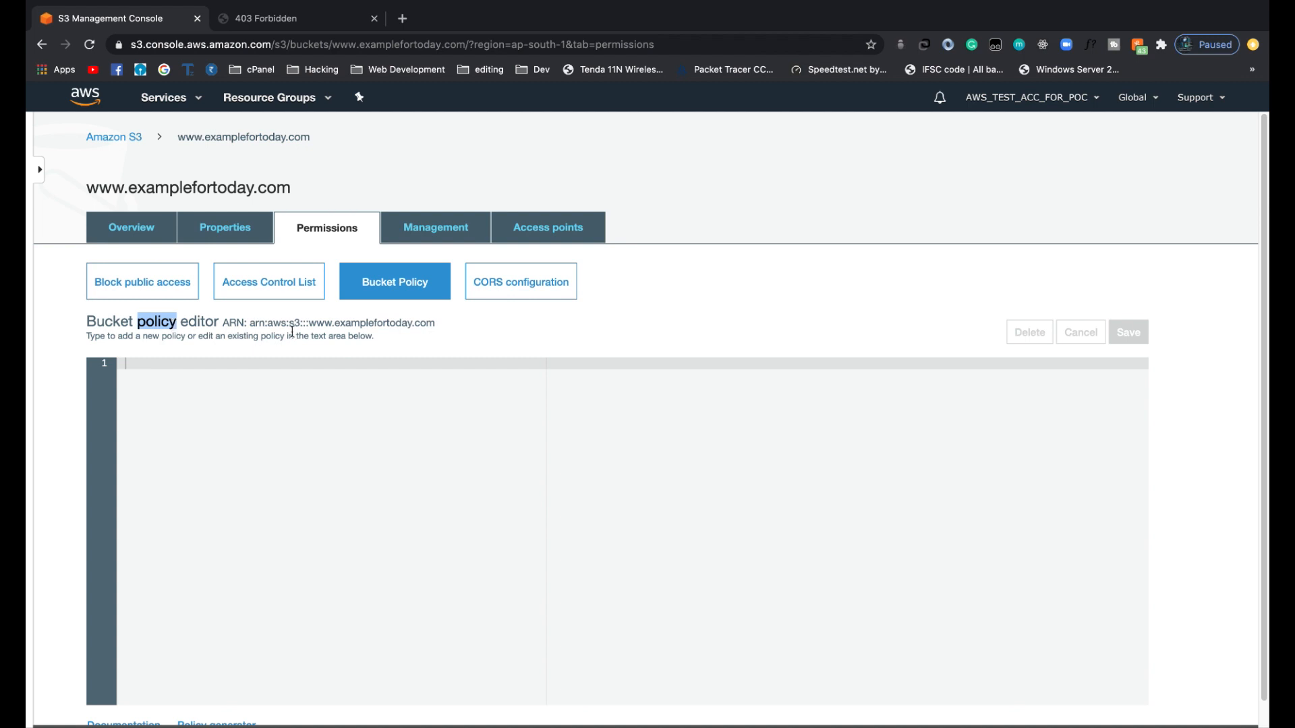
{"action": "left_click", "coordinate": [372, 186]}
{"action": "double_click", "coordinate": [156, 322]}
Switch to the AWS Policy Generator and choose S3 Bucket Policy as the policy type.
{"action": "left_click", "coordinate": [435, 18]}
{"action": "scroll", "coordinate": [454, 124], "scroll_direction": "down", "scroll_amount": 2}
{"action": "scroll", "coordinate": [454, 124], "scroll_direction": "up", "scroll_amount": 2}
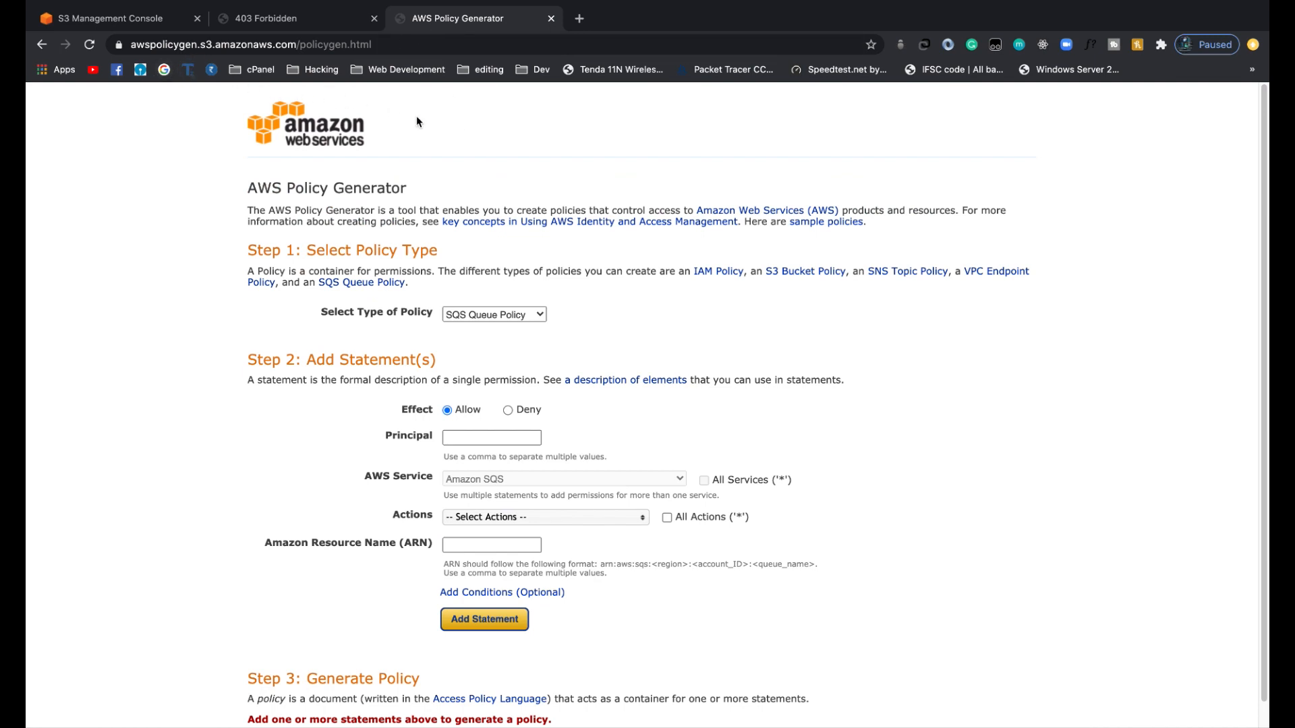
{"action": "scroll", "coordinate": [463, 152], "scroll_direction": "down", "scroll_amount": 1}
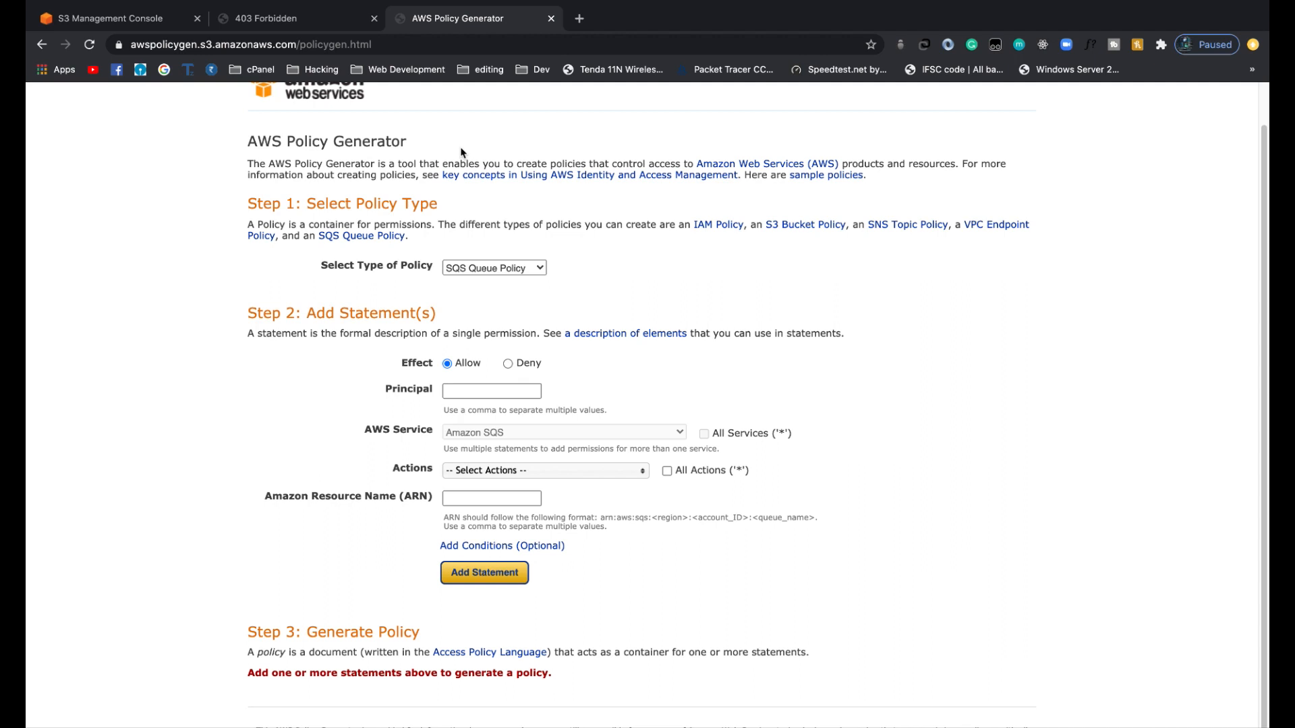
{"action": "scroll", "coordinate": [463, 152], "scroll_direction": "up", "scroll_amount": 1}
{"action": "left_click", "coordinate": [486, 311]}
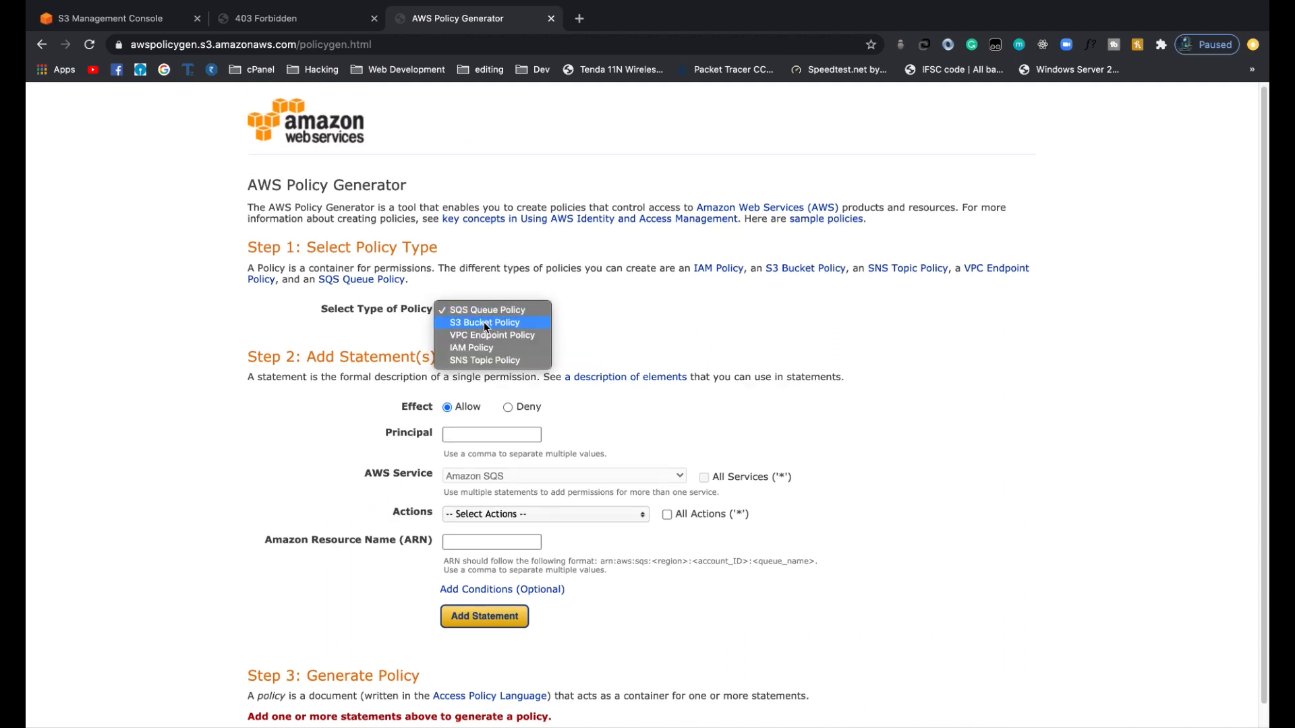
{"action": "left_click", "coordinate": [483, 321]}
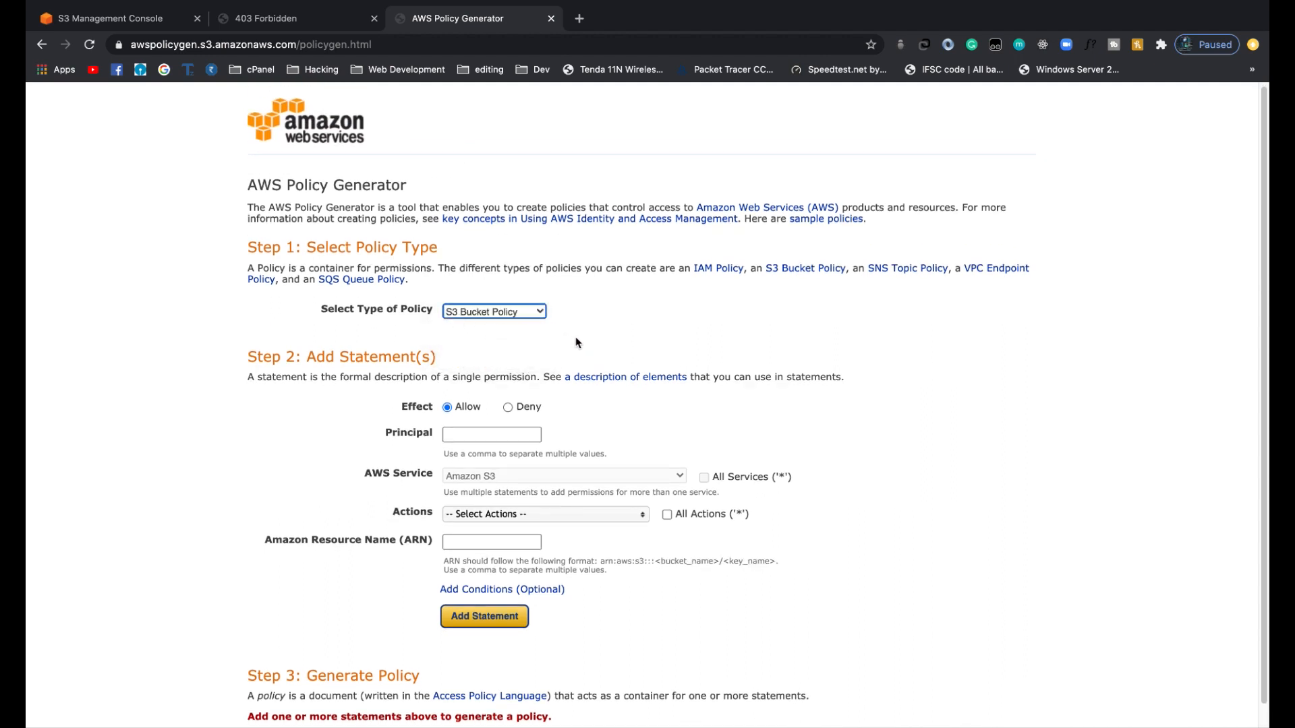
Set the principal of the Allow statement to * in the policy generator.
{"action": "scroll", "coordinate": [570, 344], "scroll_direction": "down", "scroll_amount": 2}
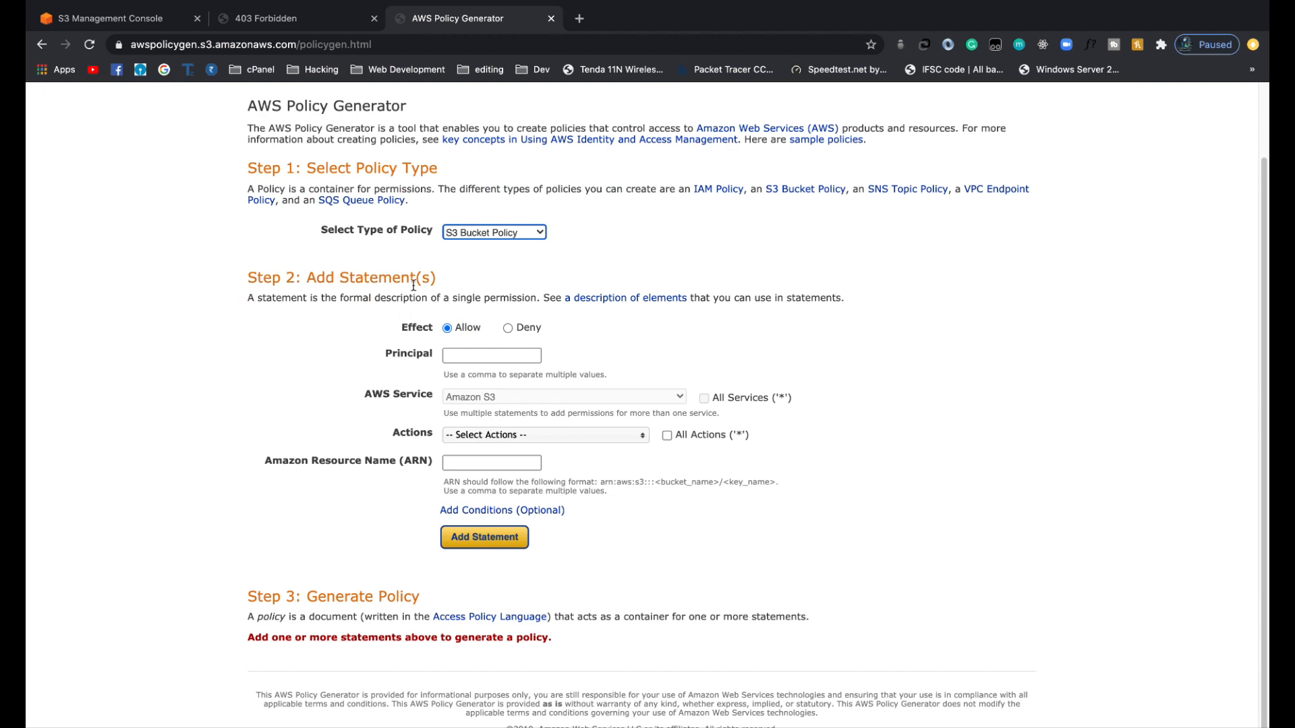
{"action": "left_click", "coordinate": [465, 357]}
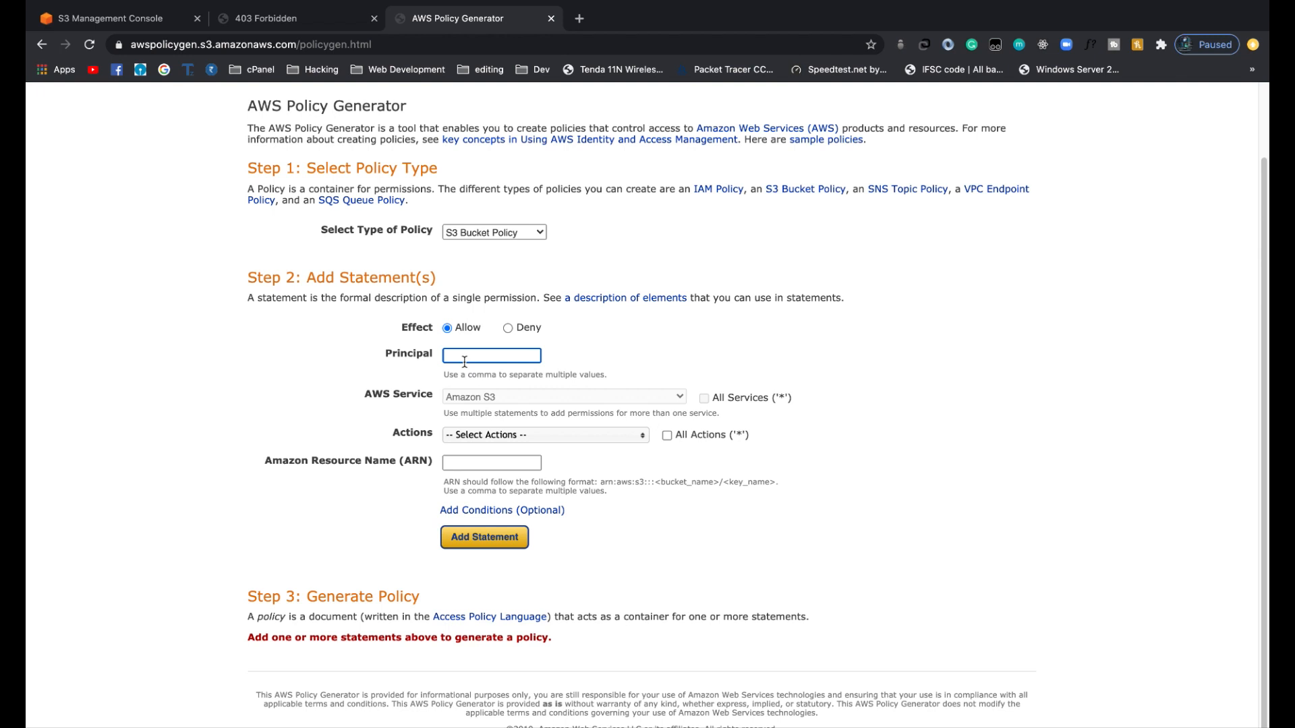
{"action": "type", "text": "*"}
{"action": "key", "text": "Return"}
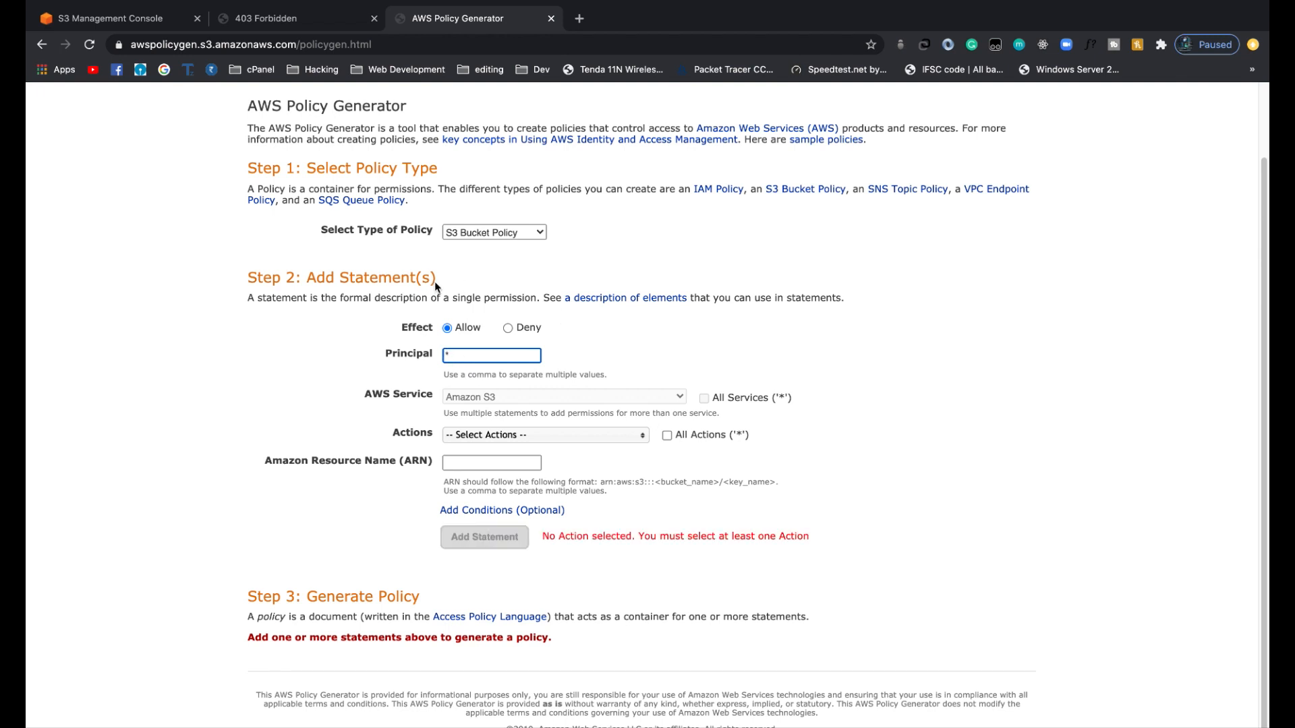
Choose GetObject as the action for the policy statement.
{"action": "left_click", "coordinate": [535, 435]}
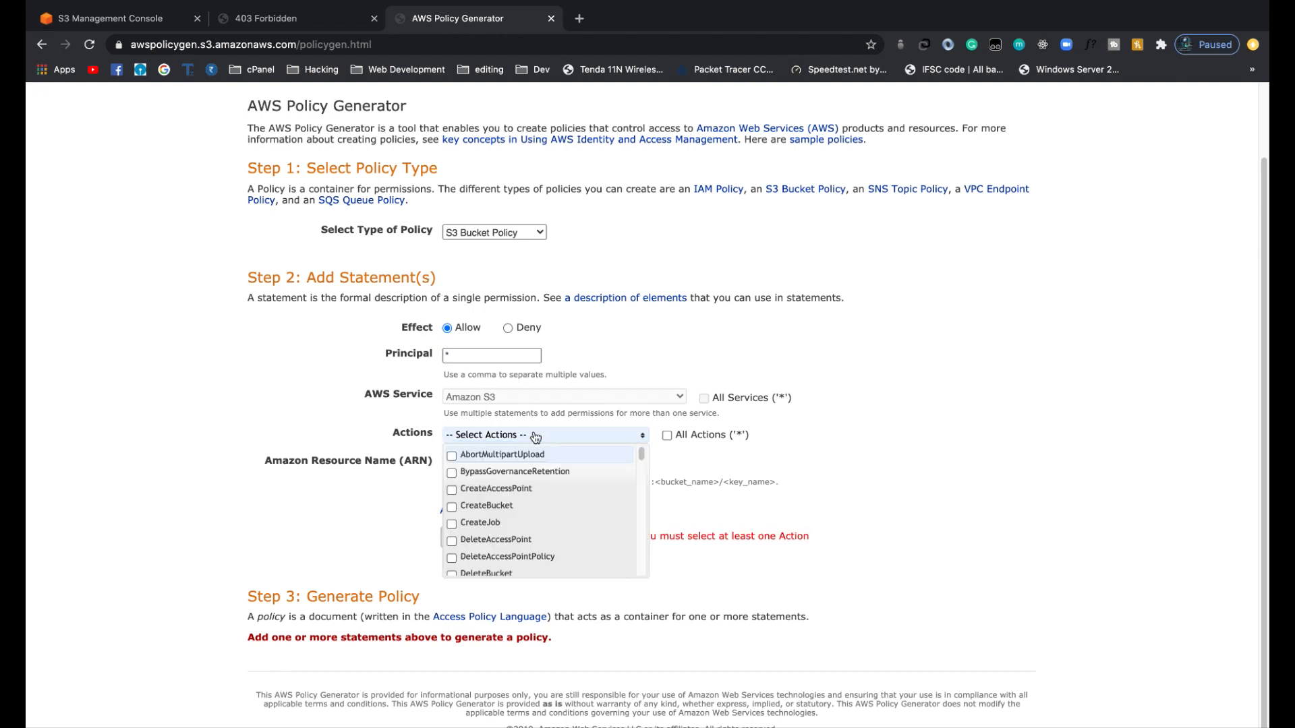
{"action": "left_click_drag", "start_coordinate": [639, 461], "coordinate": [640, 505]}
{"action": "scroll", "coordinate": [638, 495], "scroll_direction": "up", "scroll_amount": 1}
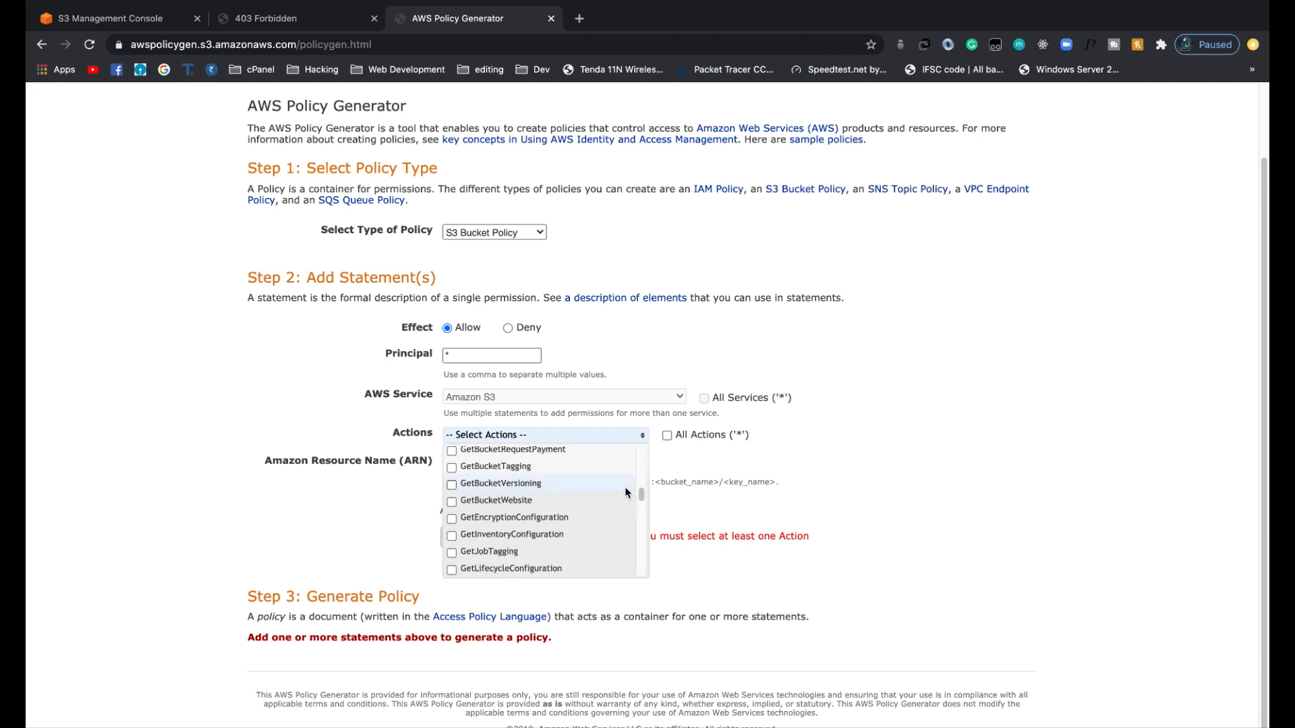
{"action": "left_click_drag", "start_coordinate": [639, 492], "coordinate": [642, 504]}
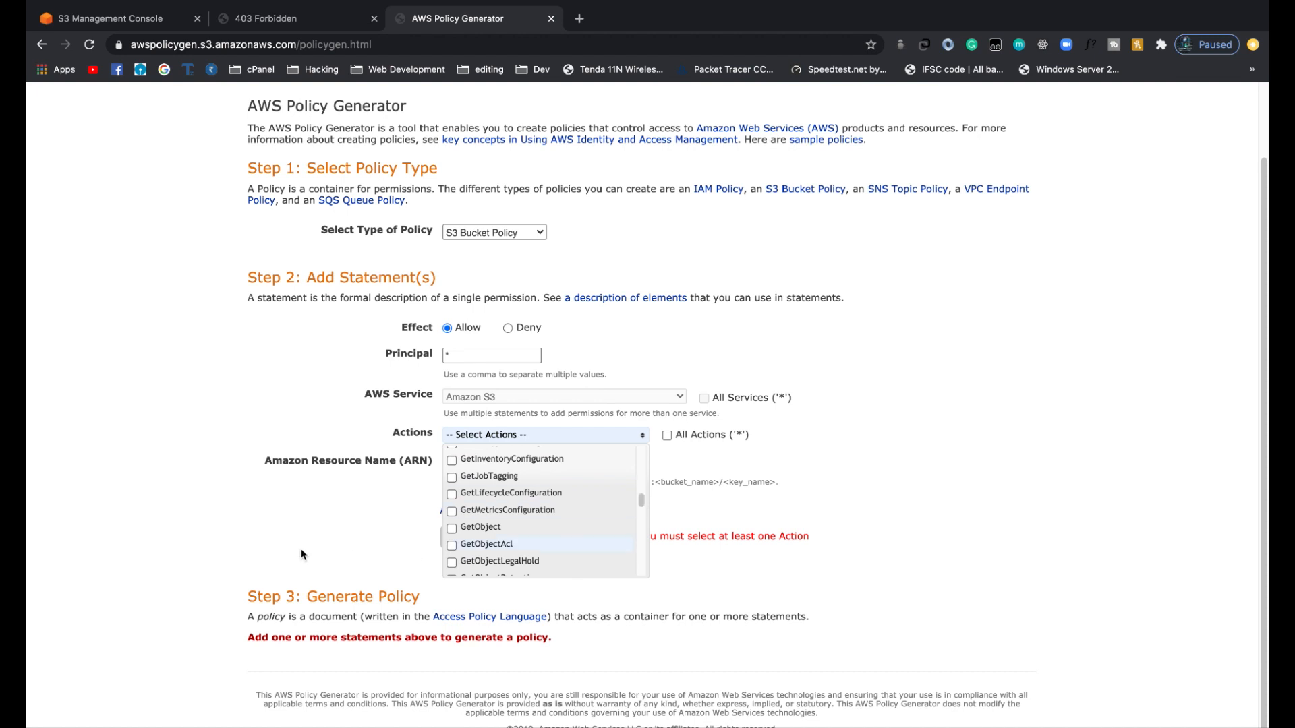
{"action": "left_click", "coordinate": [451, 529]}
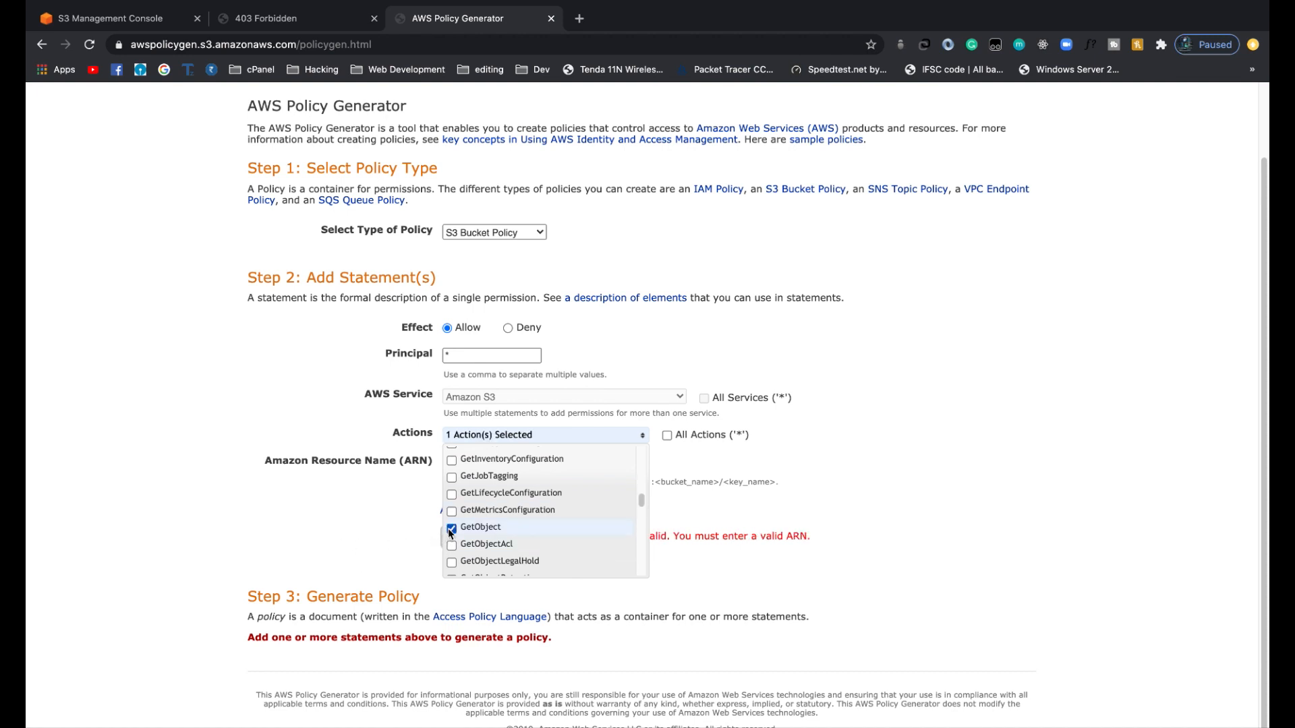
{"action": "left_click", "coordinate": [370, 506]}
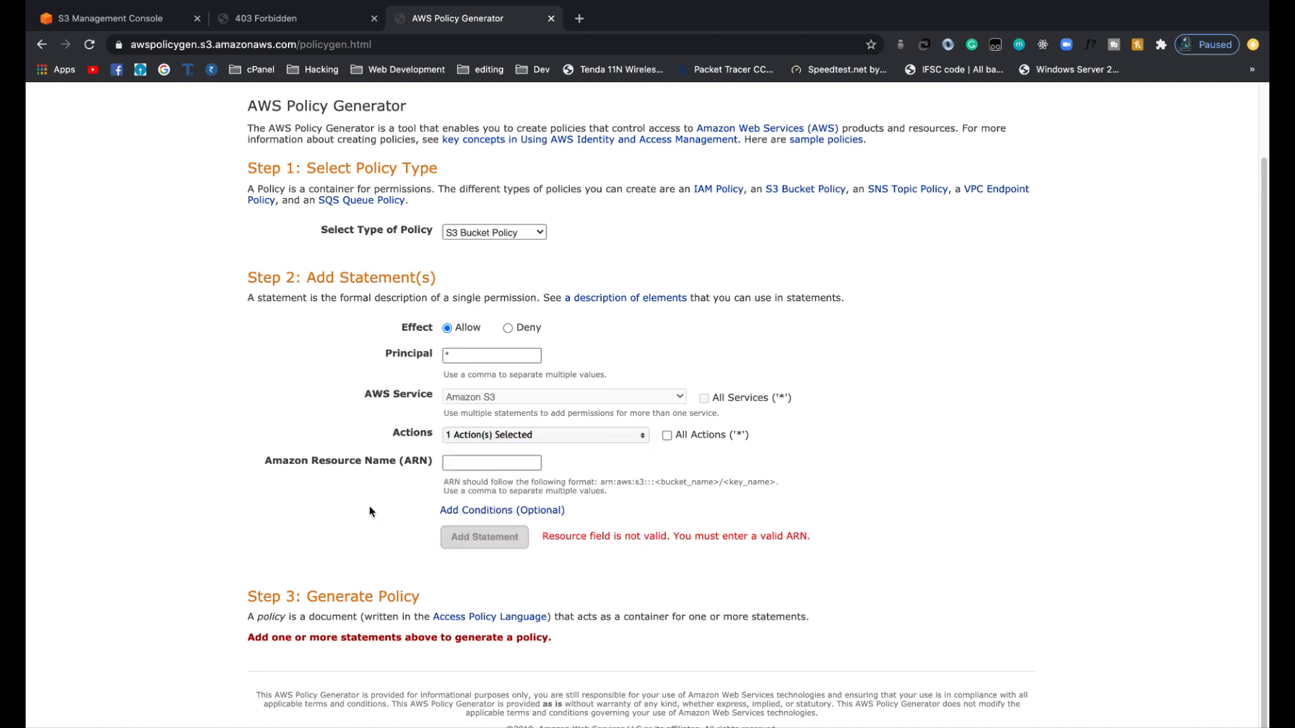
Copy the bucket's ARN from the bucket policy editor into the statement's resource name and append /* to it.
{"action": "left_click", "coordinate": [467, 465]}
{"action": "left_click", "coordinate": [154, 20]}
{"action": "left_click_drag", "start_coordinate": [251, 325], "coordinate": [439, 326]}
{"action": "right_click", "coordinate": [398, 321]}
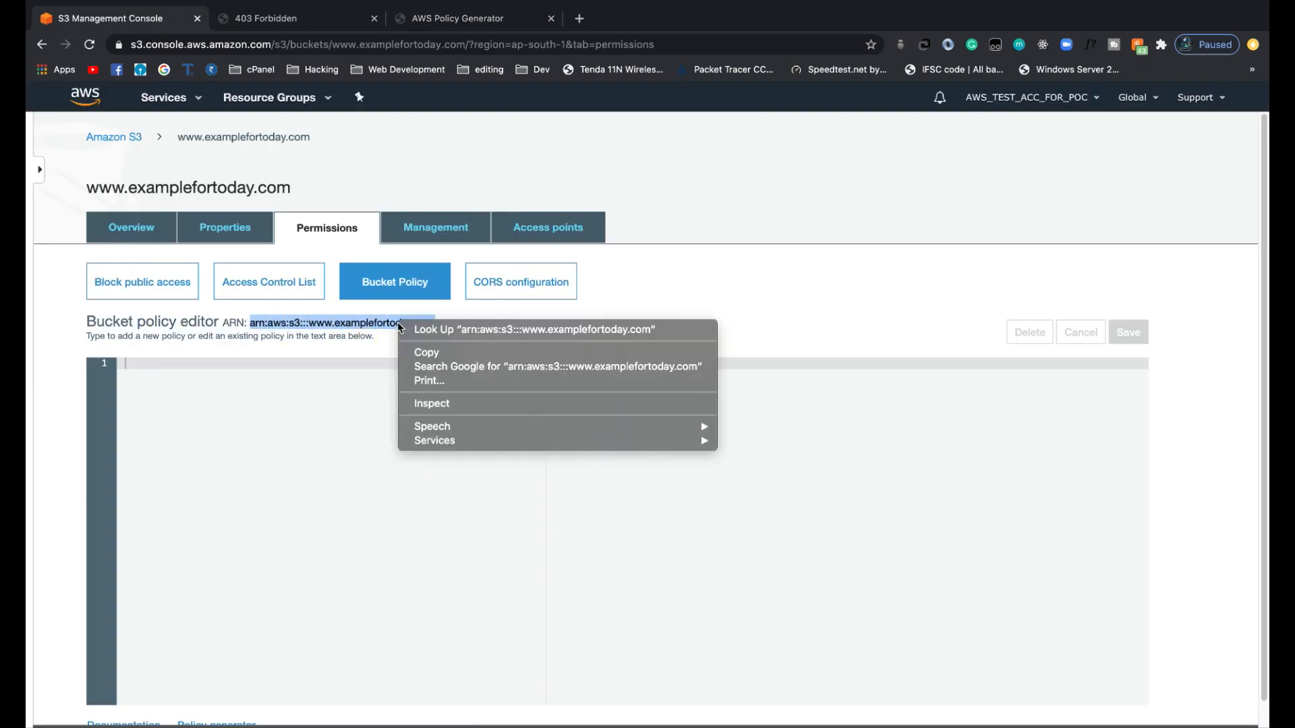
{"action": "left_click", "coordinate": [427, 354]}
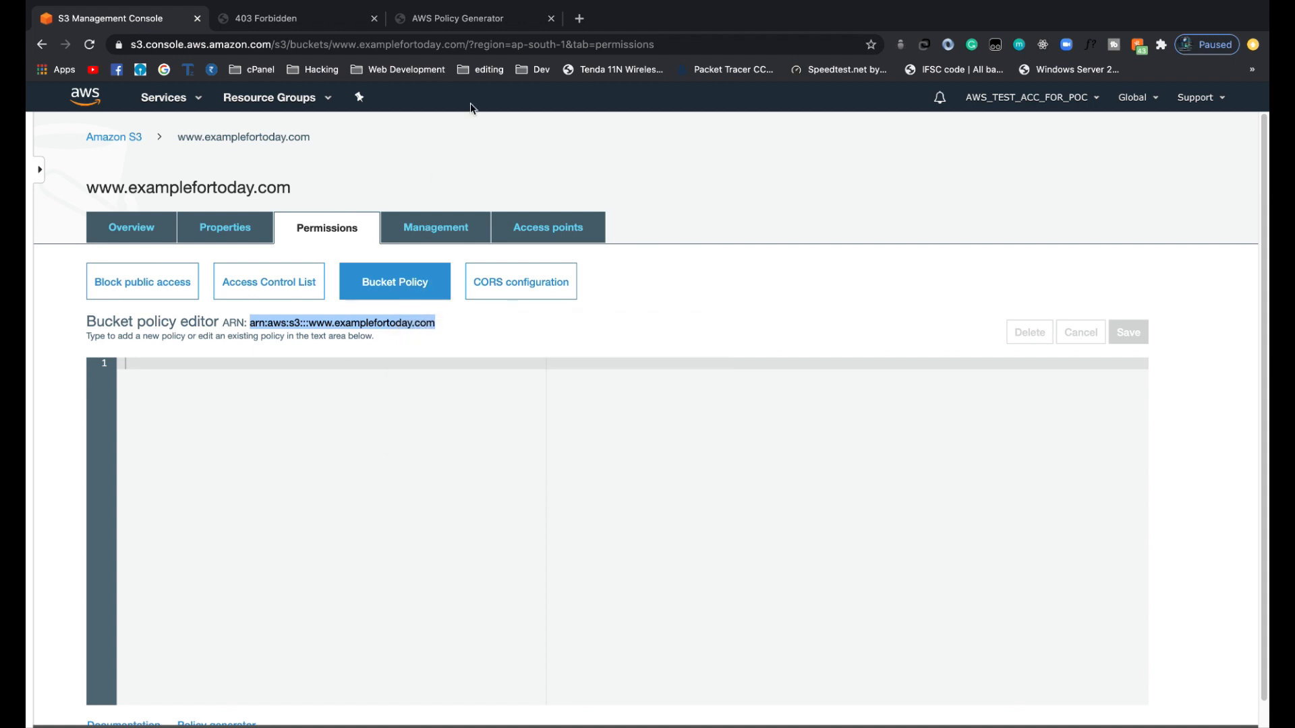
{"action": "left_click", "coordinate": [476, 19]}
{"action": "right_click", "coordinate": [457, 463]}
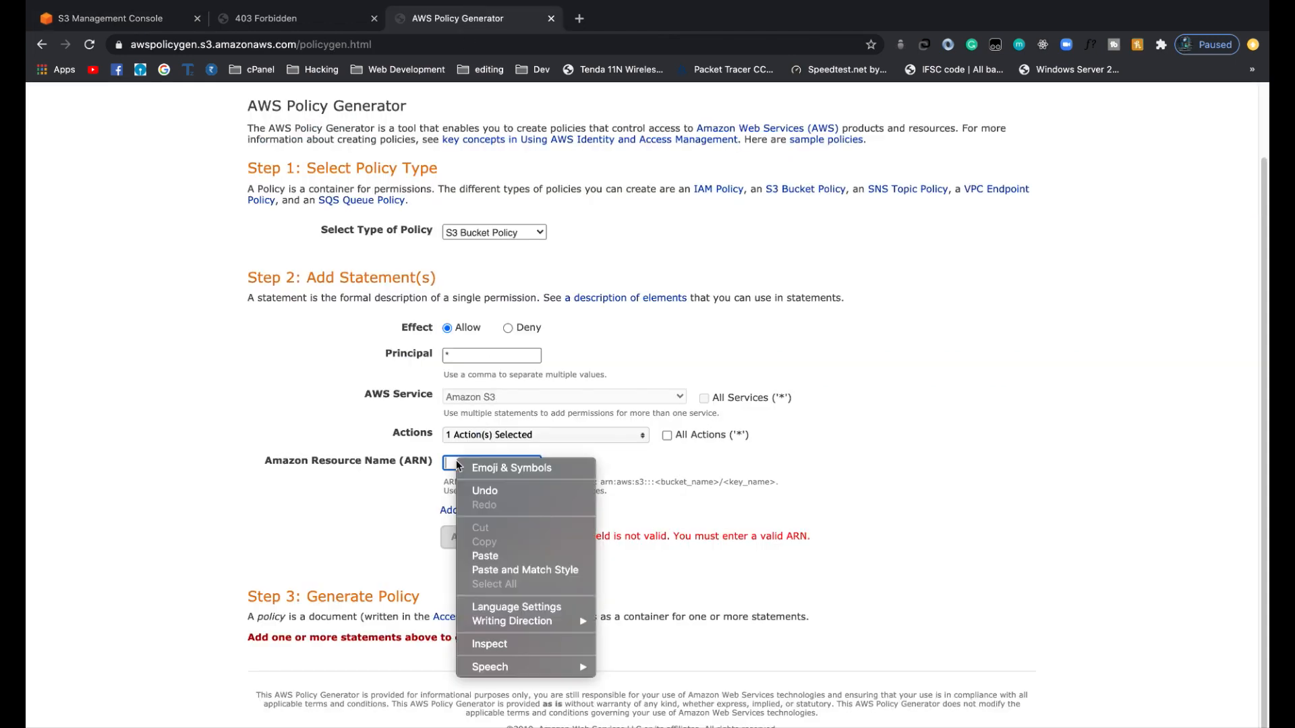
{"action": "left_click", "coordinate": [507, 555]}
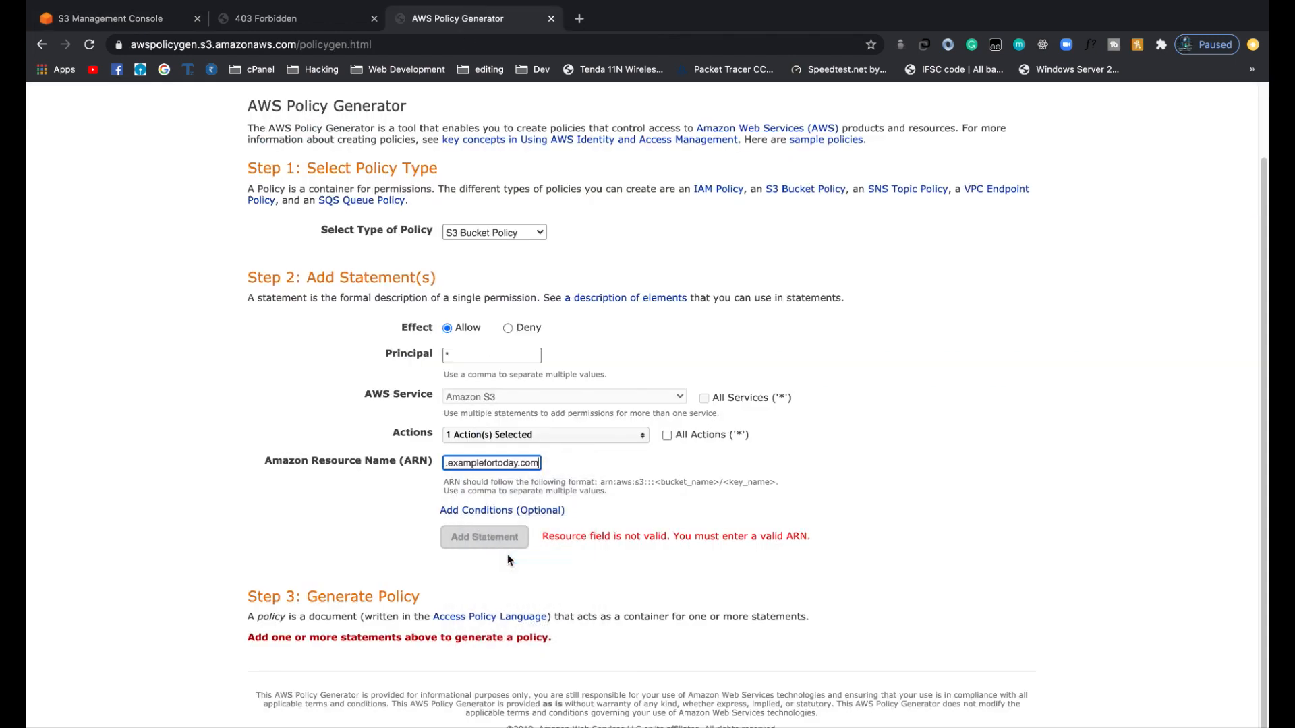
{"action": "type", "text": "/"}
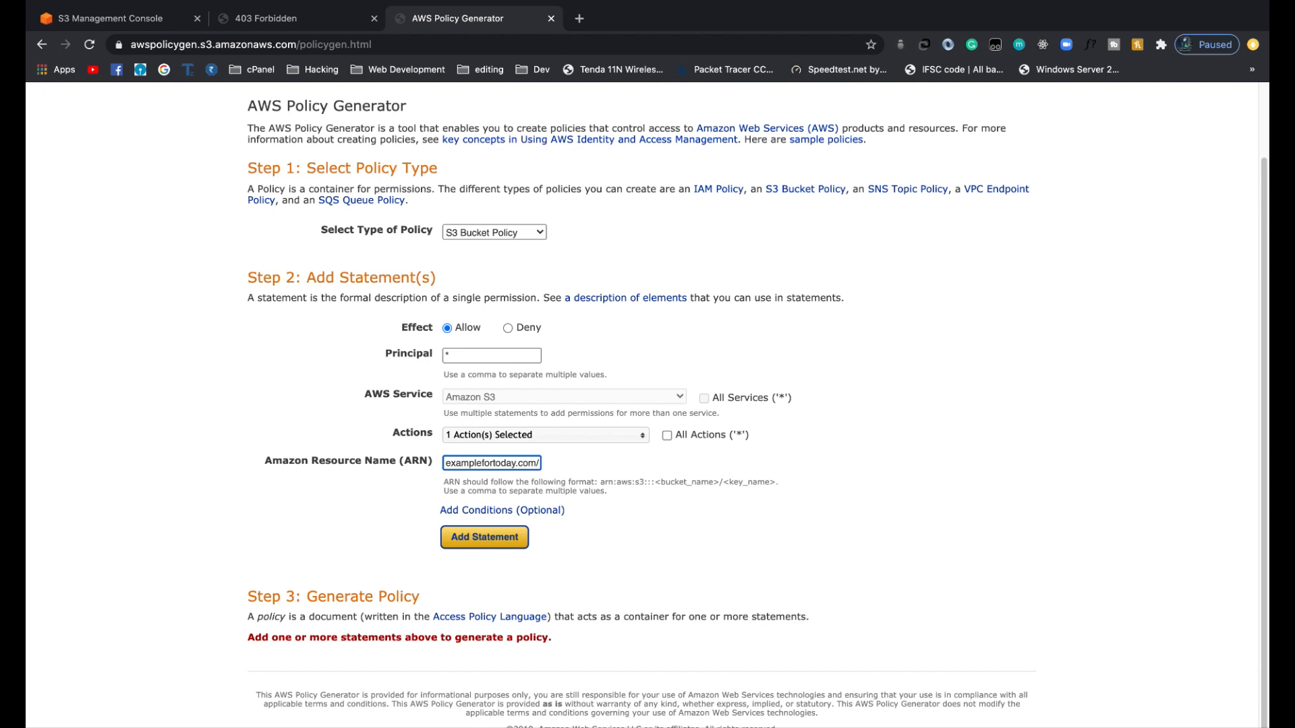
{"action": "type", "text": "*"}
Add the completed statement to the policy and generate the policy's JSON document.
{"action": "left_click", "coordinate": [148, 20]}
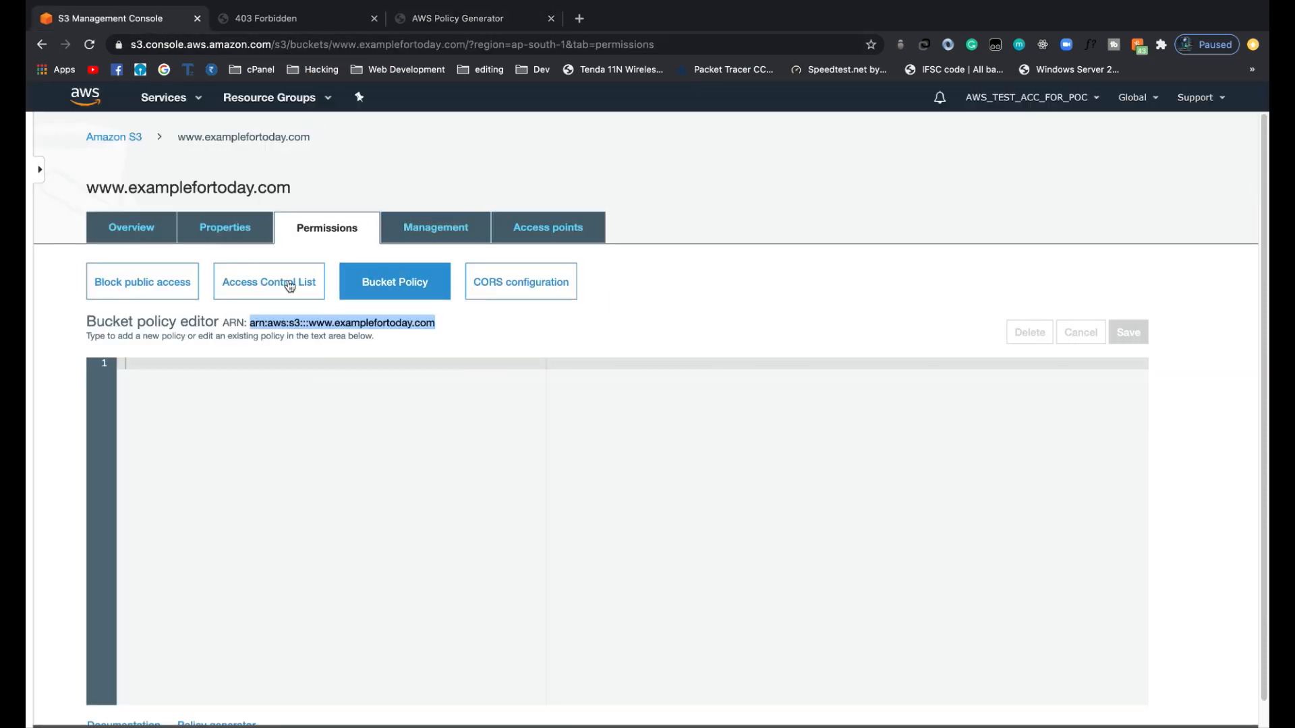
{"action": "left_click", "coordinate": [456, 21]}
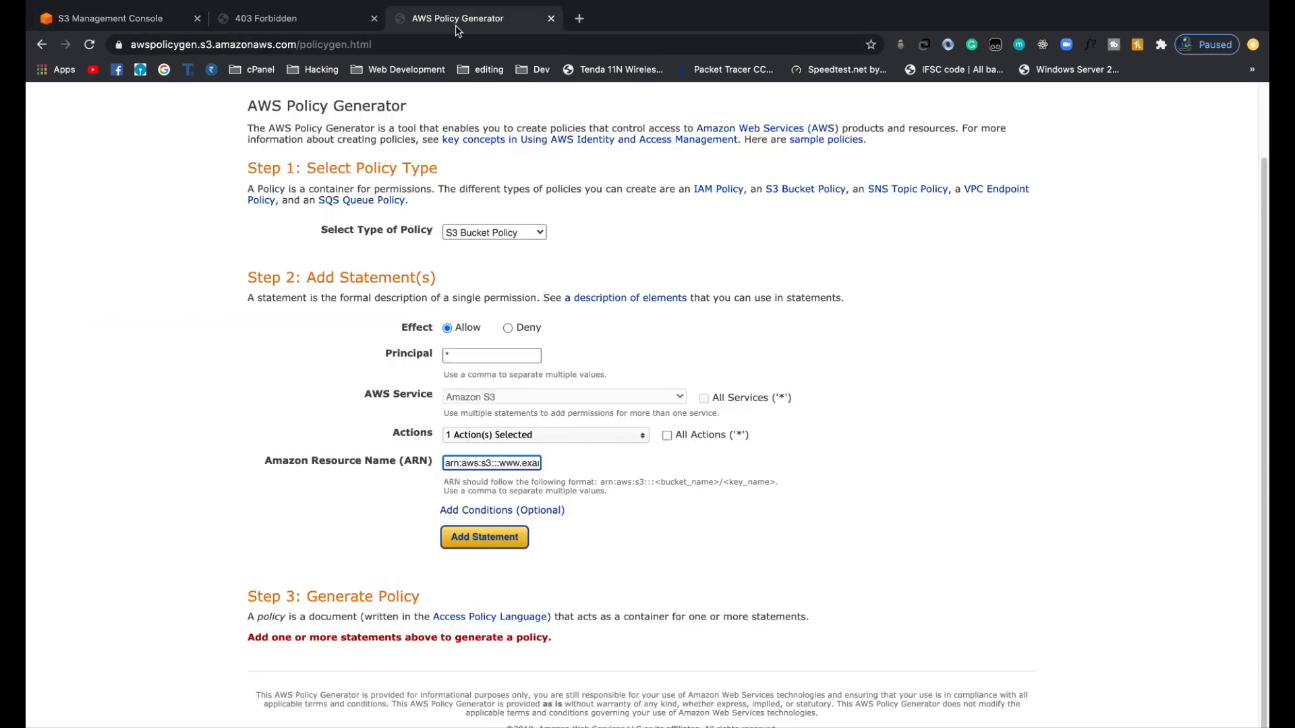
{"action": "left_click", "coordinate": [502, 542]}
{"action": "left_click", "coordinate": [506, 626]}
{"action": "left_click", "coordinate": [419, 373]}
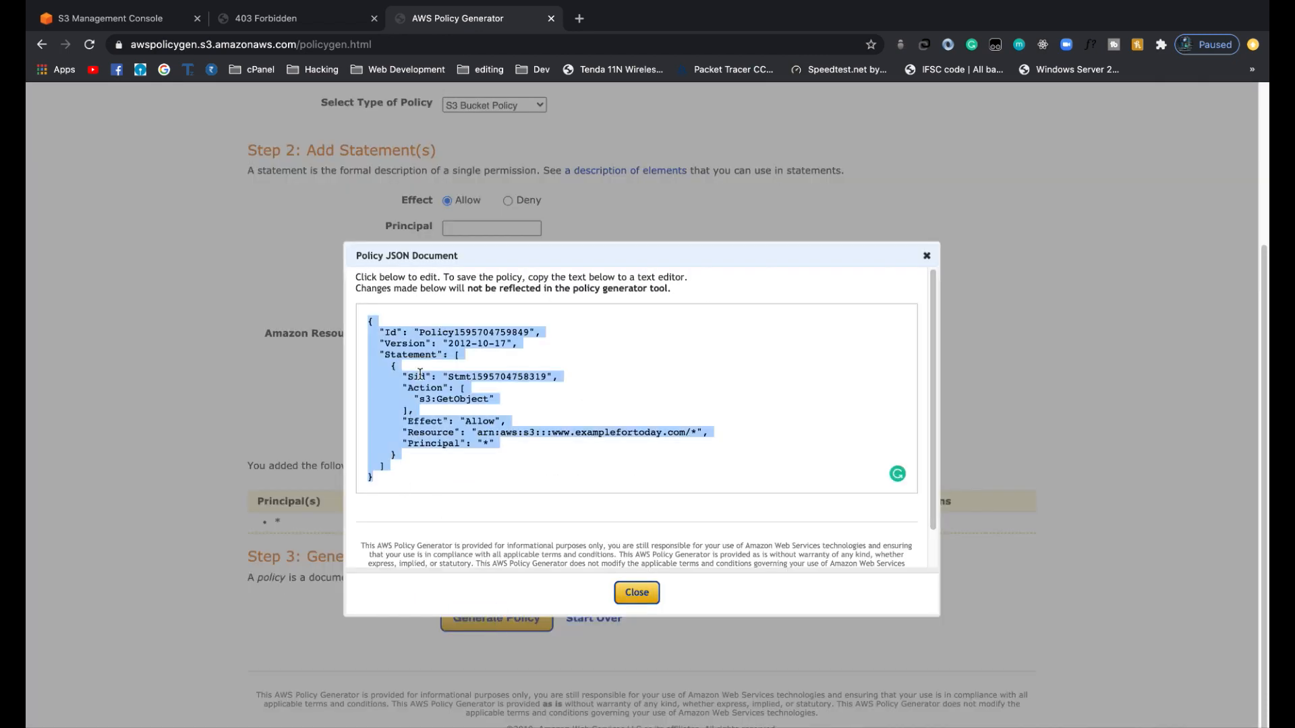
{"action": "left_click", "coordinate": [153, 24]}
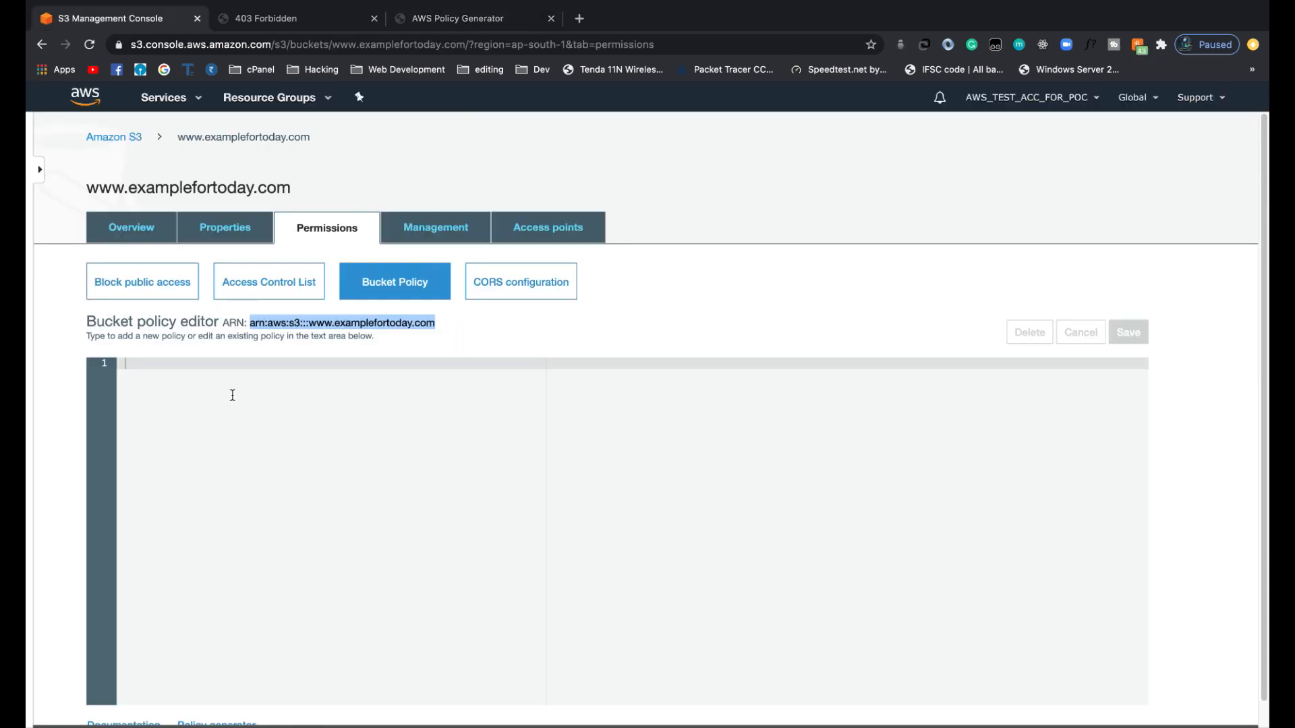
{"action": "left_click", "coordinate": [168, 376]}
{"action": "key", "text": "ctrl+v"}
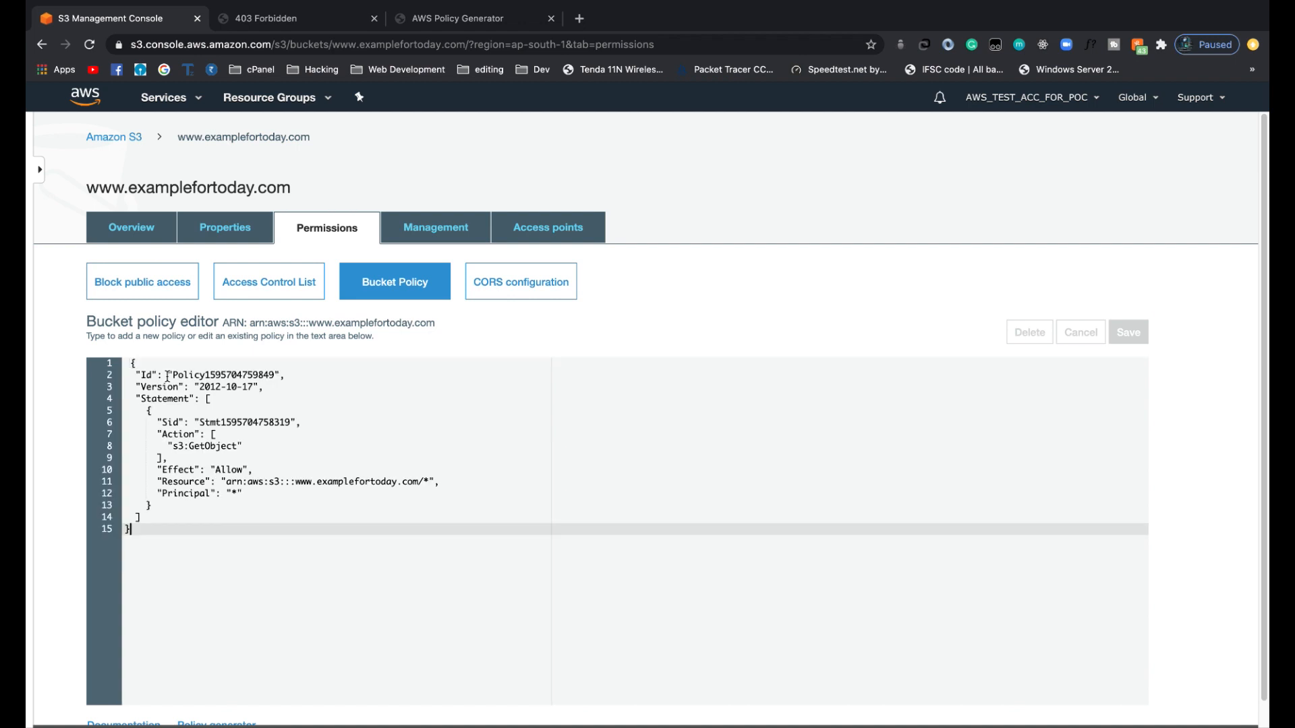
{"action": "left_click", "coordinate": [1132, 335]}
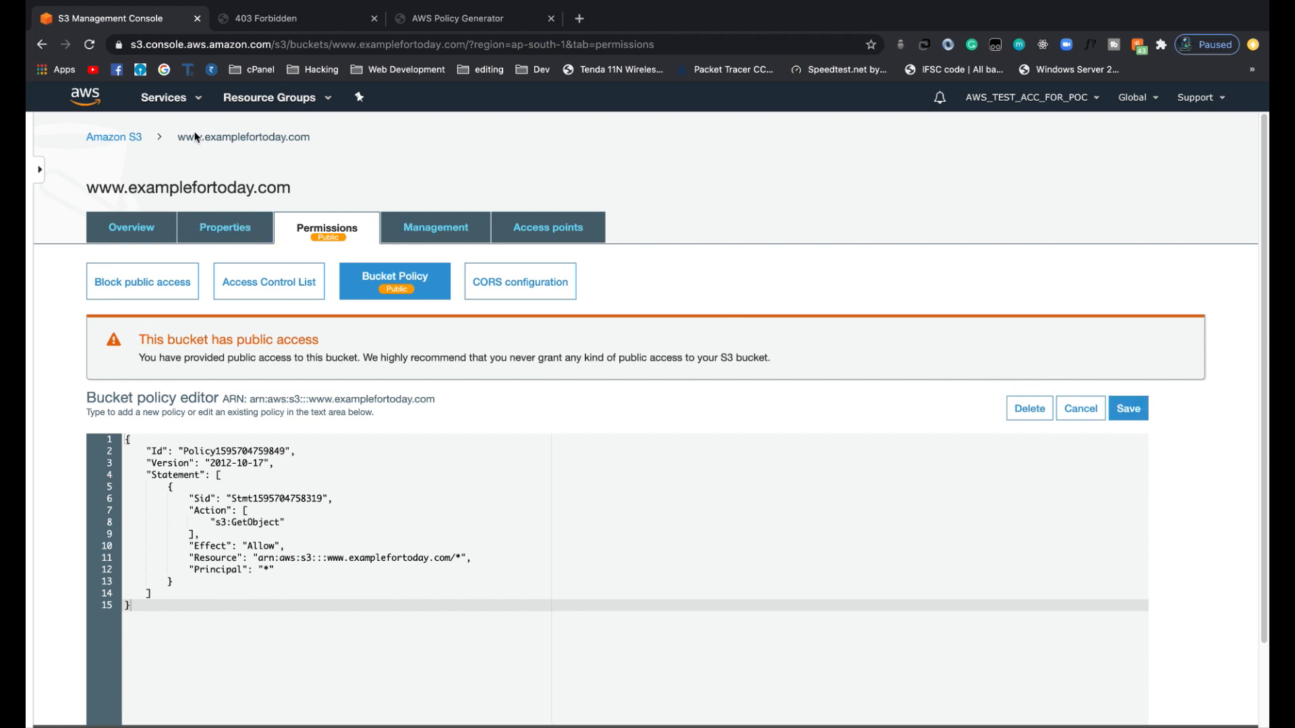
{"action": "left_click", "coordinate": [120, 141]}
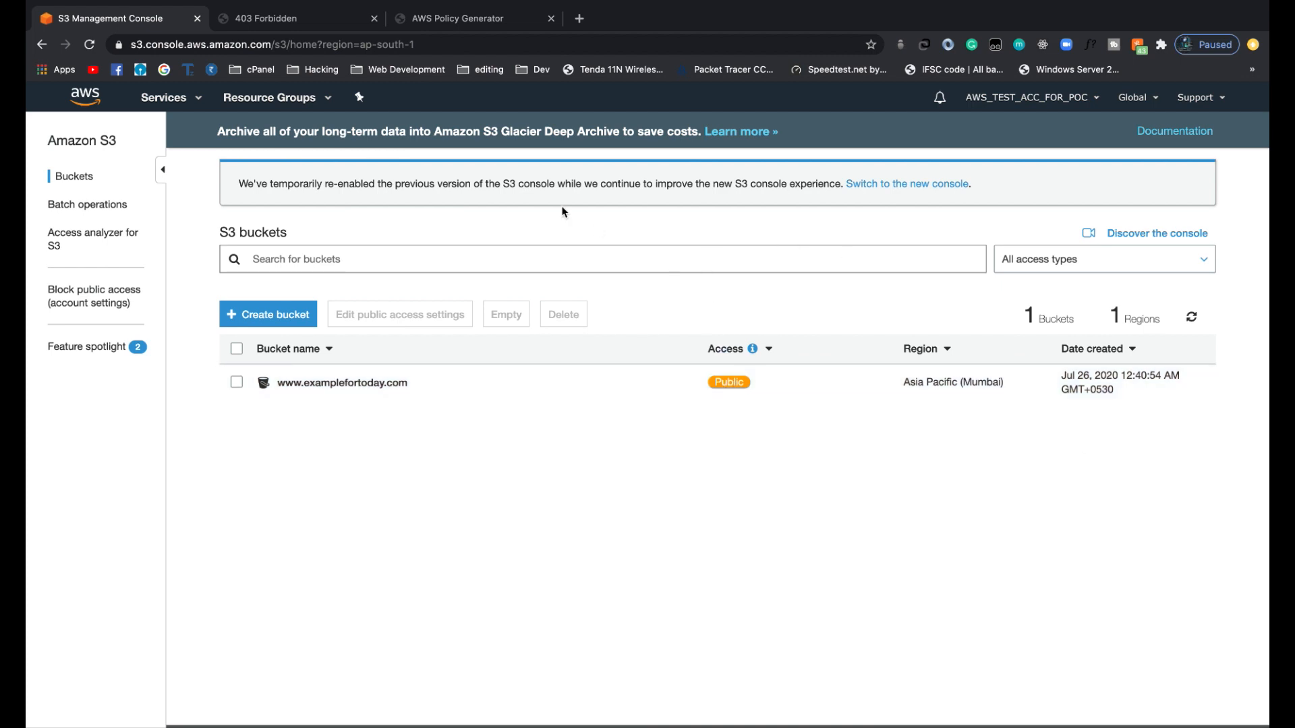
Reload the bucket's static website endpoint and examine the home page from its header and banner through to the footer.
{"action": "left_click", "coordinate": [274, 19]}
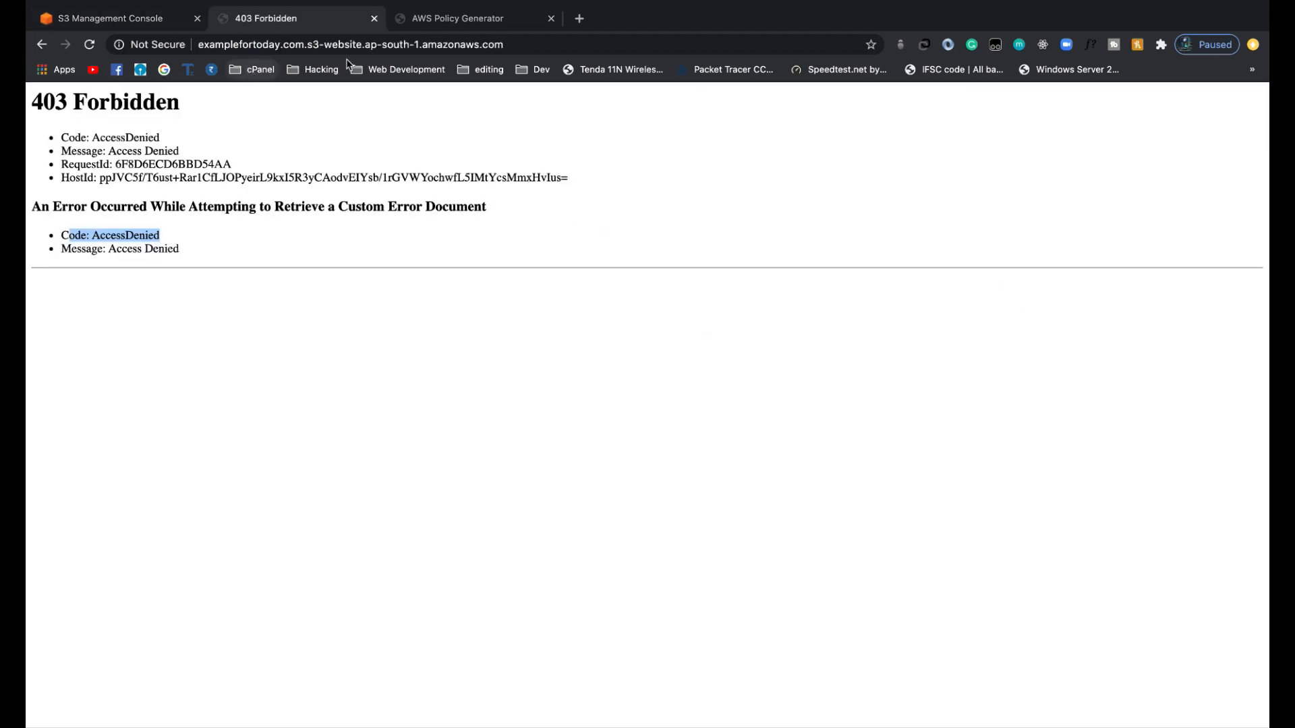
{"action": "left_click", "coordinate": [92, 43]}
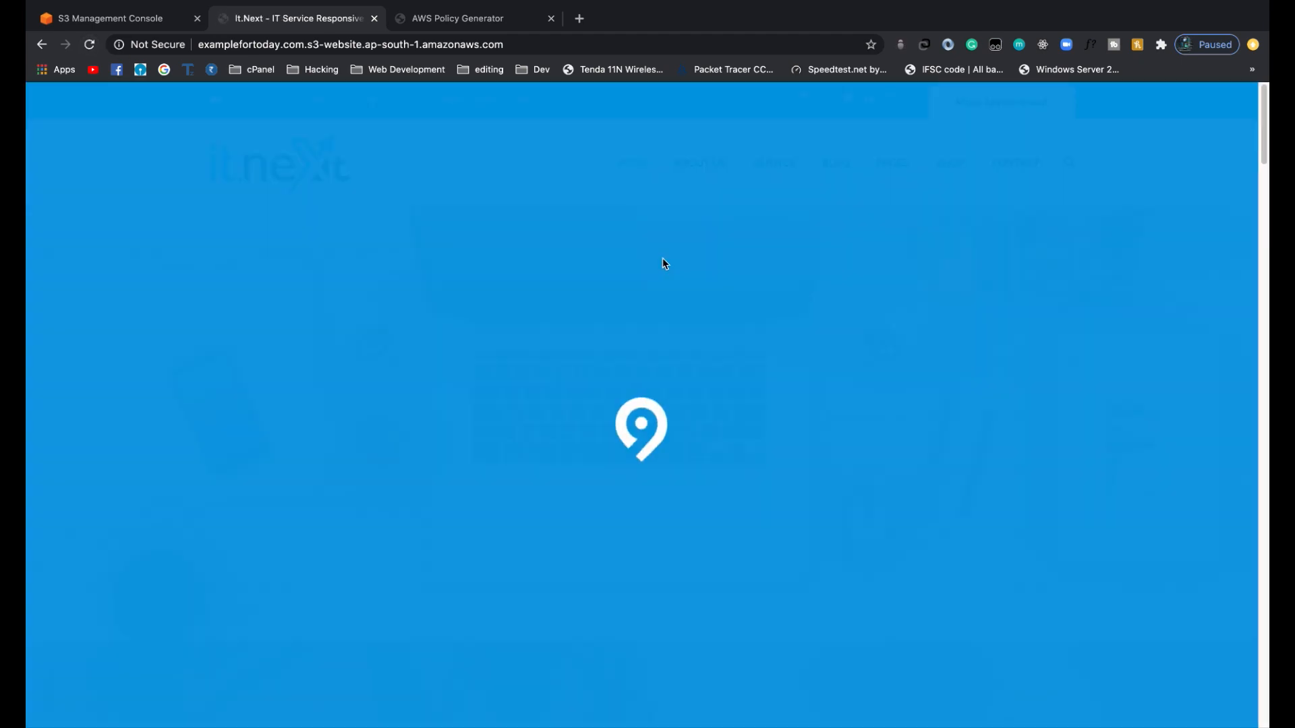
{"action": "scroll", "coordinate": [562, 314], "scroll_direction": "down", "scroll_amount": 15}
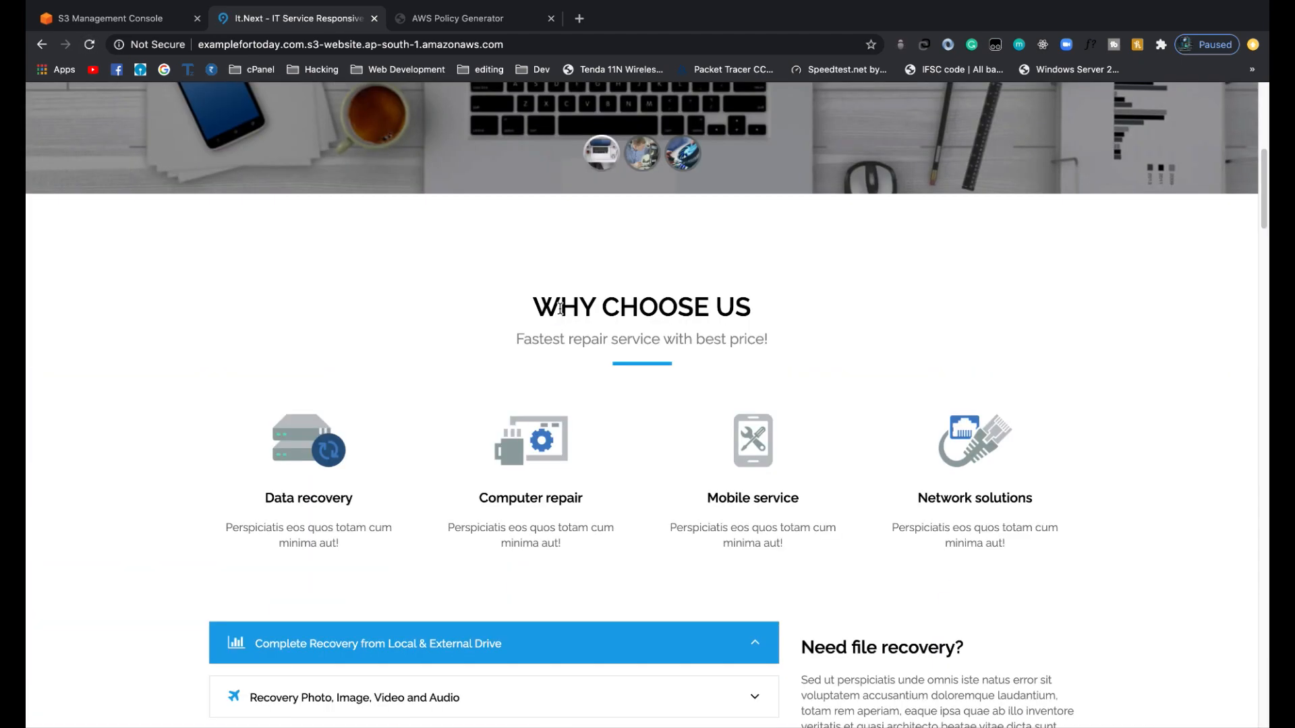
{"action": "scroll", "coordinate": [562, 314], "scroll_direction": "down", "scroll_amount": 20}
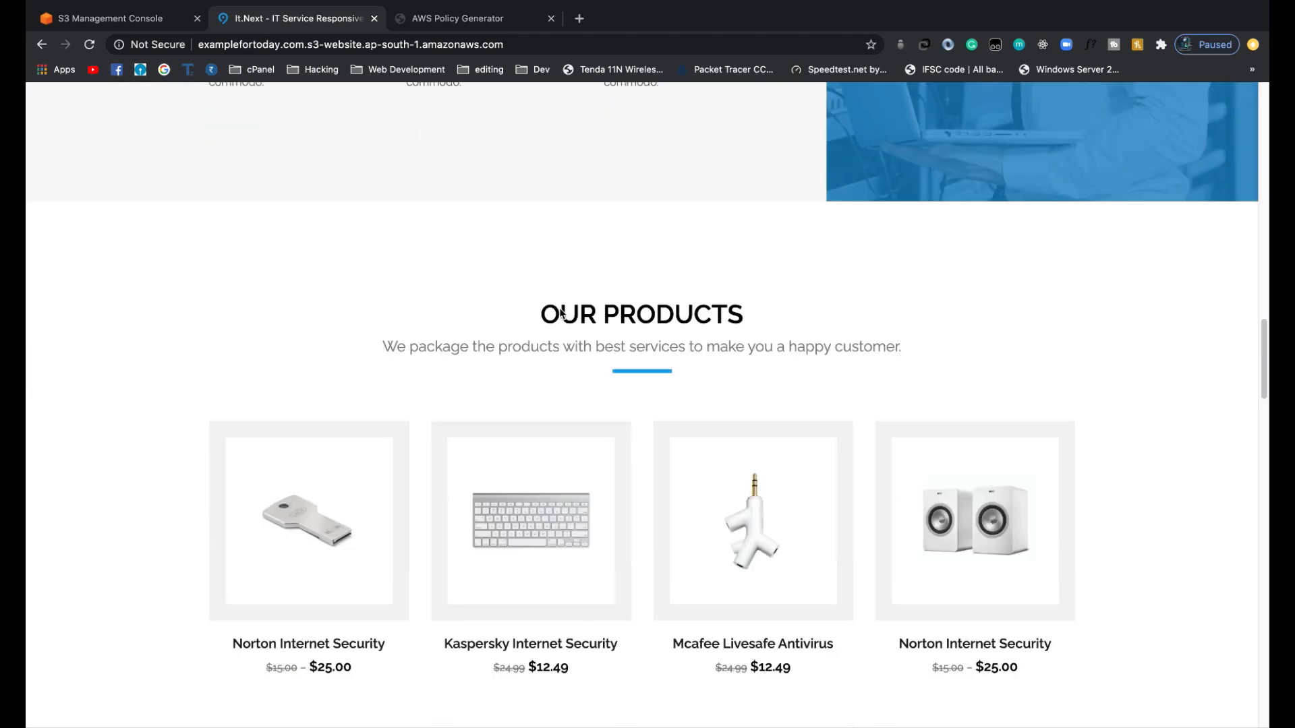
{"action": "scroll", "coordinate": [560, 314], "scroll_direction": "down", "scroll_amount": 20}
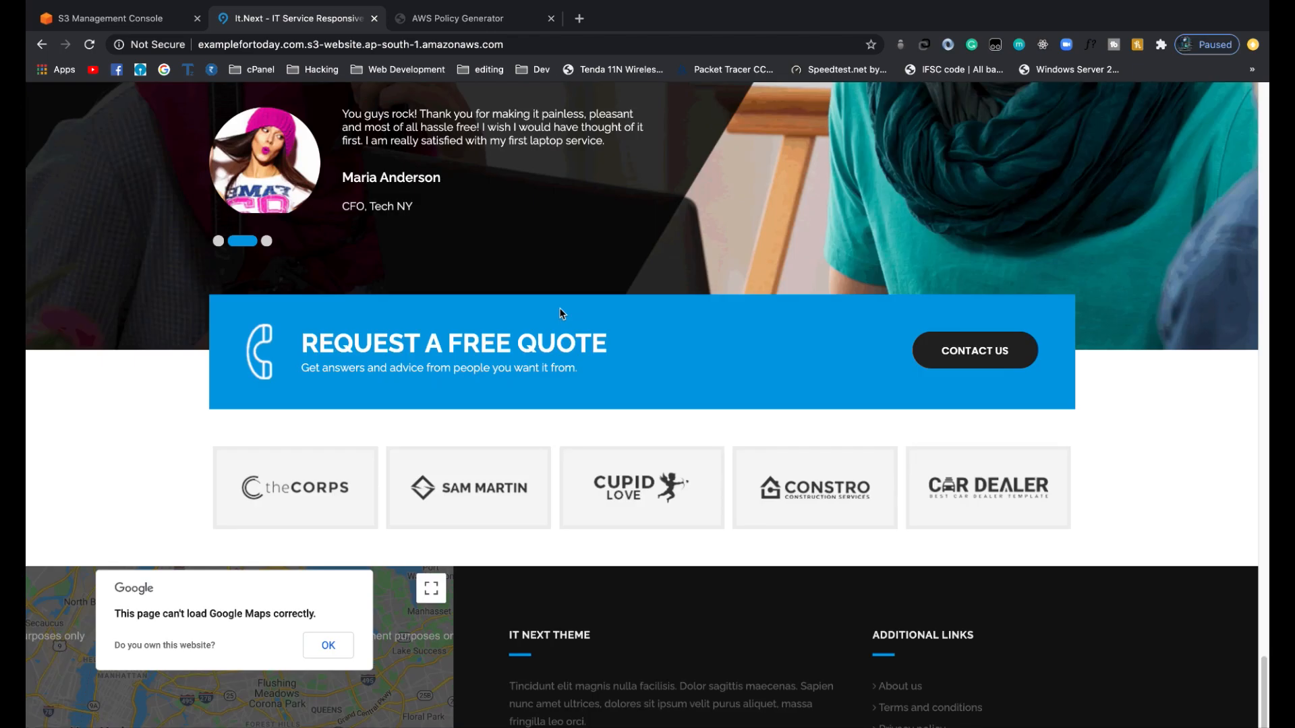
{"action": "scroll", "coordinate": [560, 313], "scroll_direction": "up", "scroll_amount": 20}
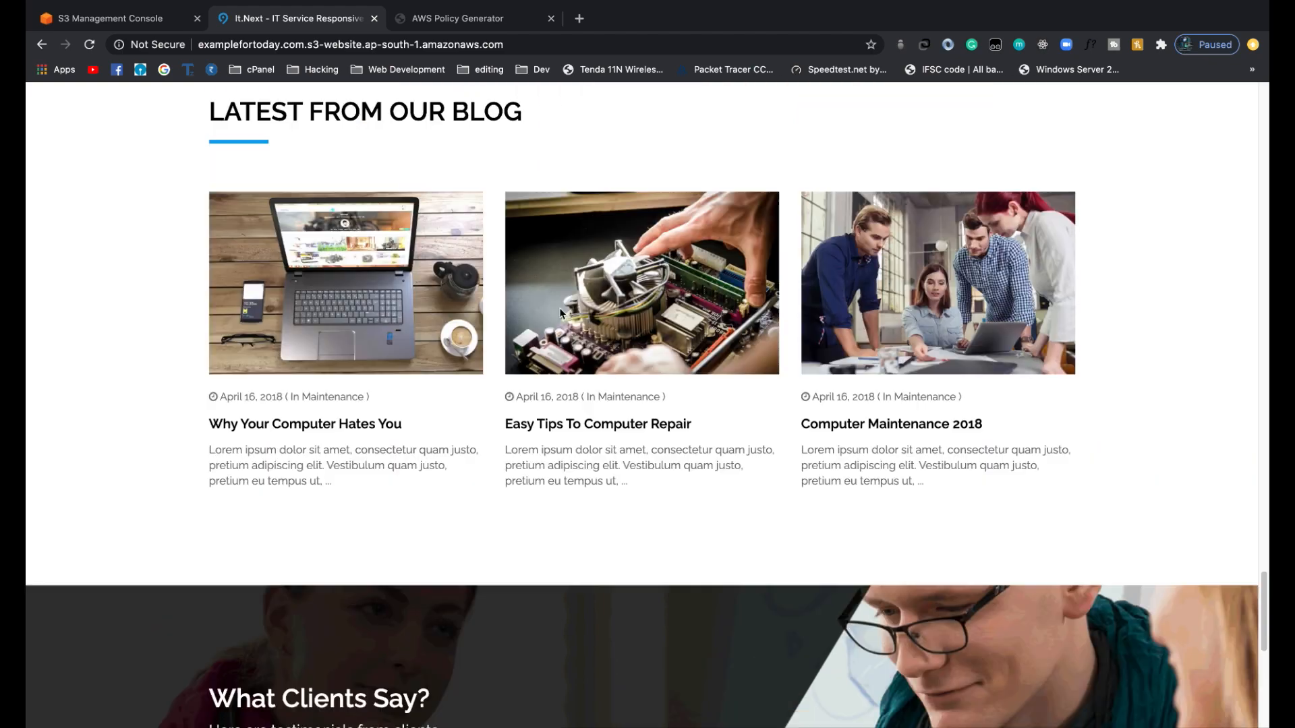
{"action": "scroll", "coordinate": [560, 314], "scroll_direction": "up", "scroll_amount": 15}
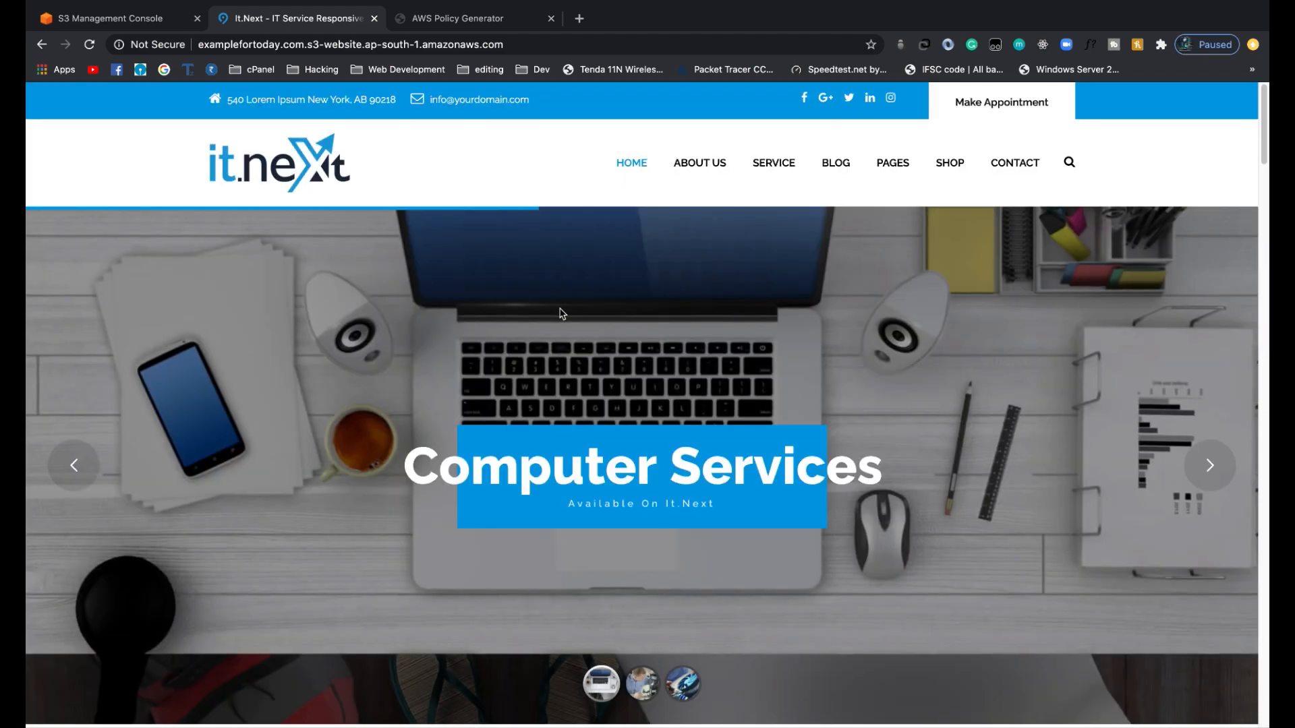
{"action": "scroll", "coordinate": [560, 312], "scroll_direction": "down", "scroll_amount": 3}
{"action": "scroll", "coordinate": [560, 308], "scroll_direction": "up", "scroll_amount": 3}
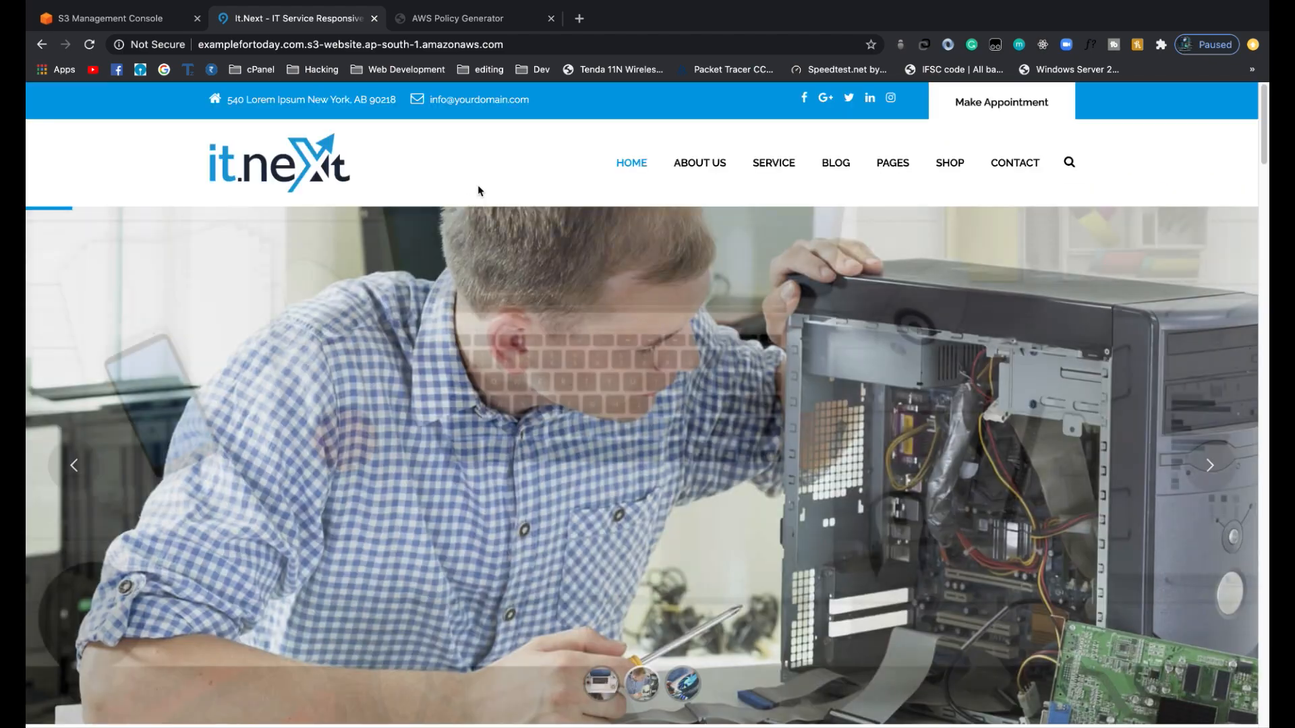
{"action": "scroll", "coordinate": [425, 240], "scroll_direction": "down", "scroll_amount": 10}
{"action": "scroll", "coordinate": [425, 241], "scroll_direction": "up", "scroll_amount": 10}
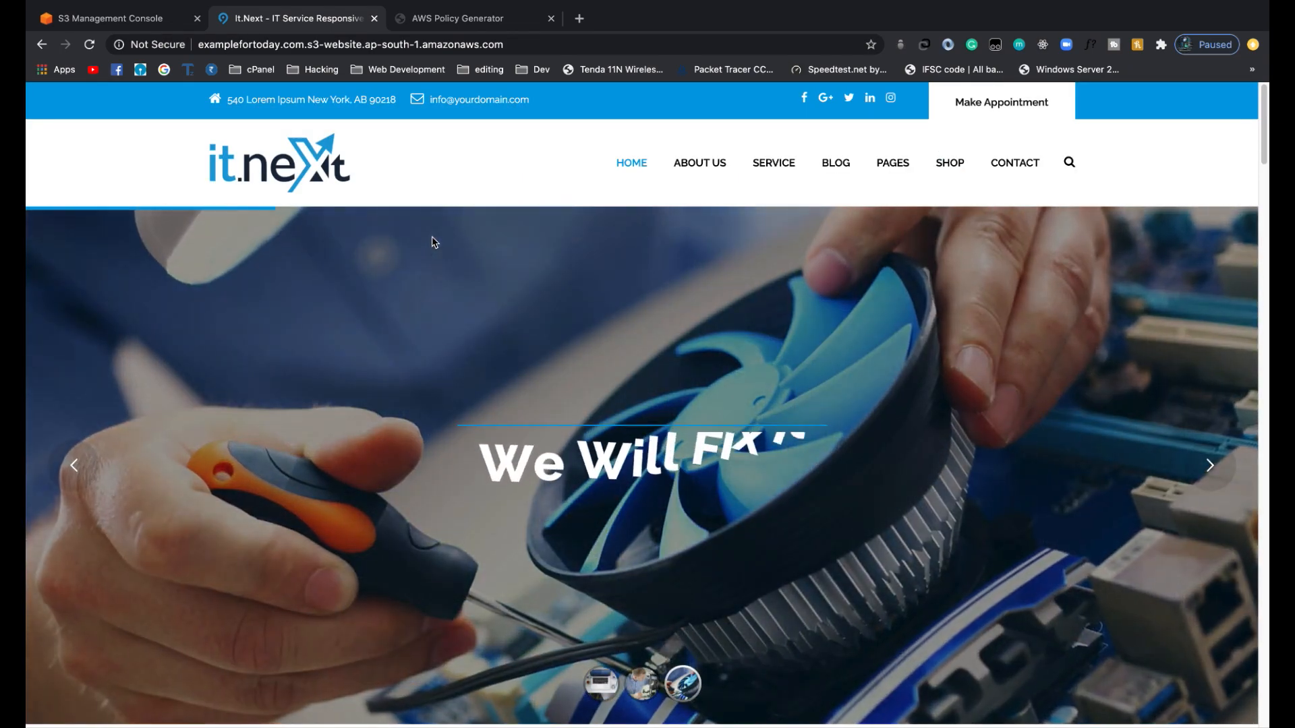
{"action": "scroll", "coordinate": [433, 242], "scroll_direction": "down", "scroll_amount": 10}
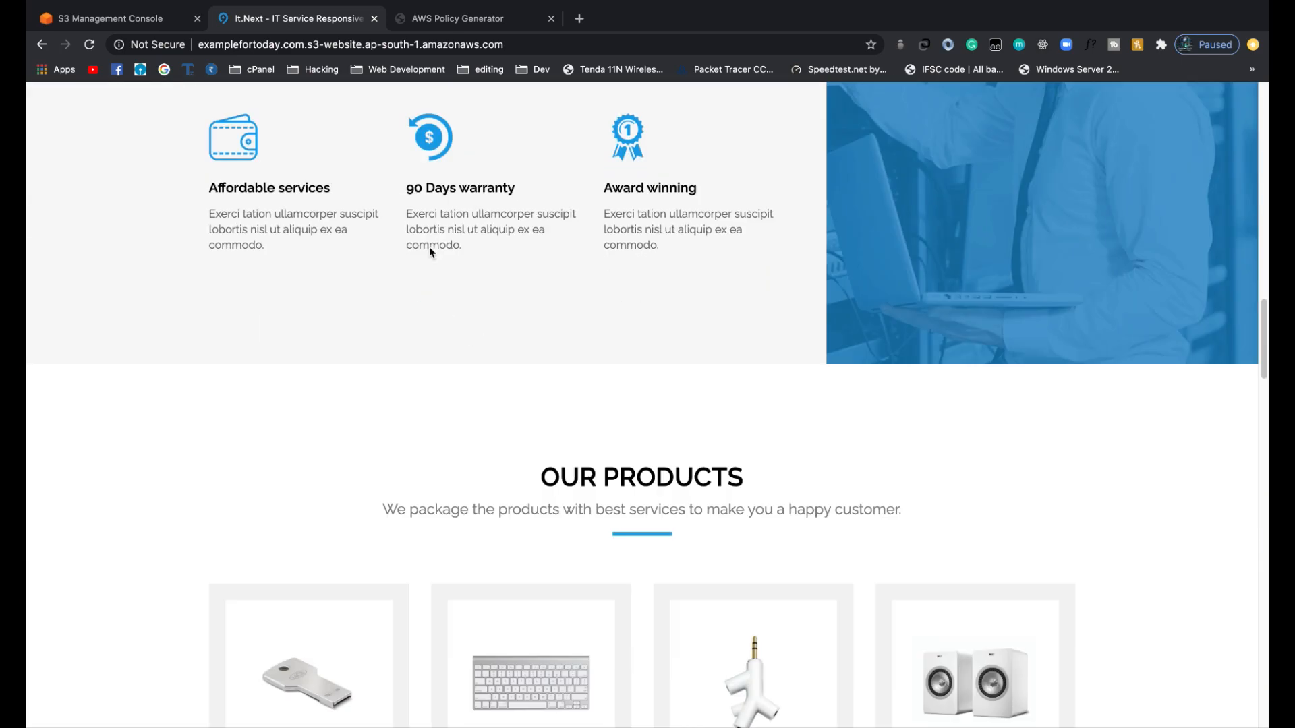
{"action": "scroll", "coordinate": [430, 252], "scroll_direction": "up", "scroll_amount": 15}
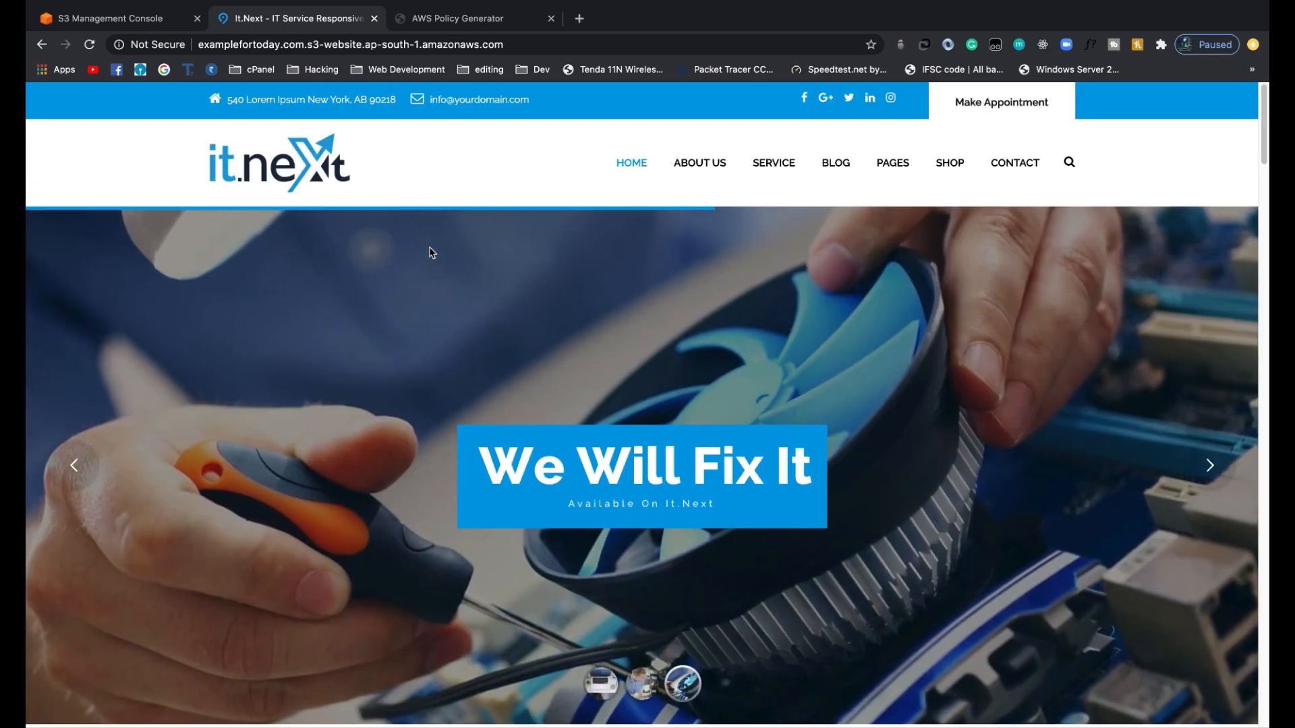